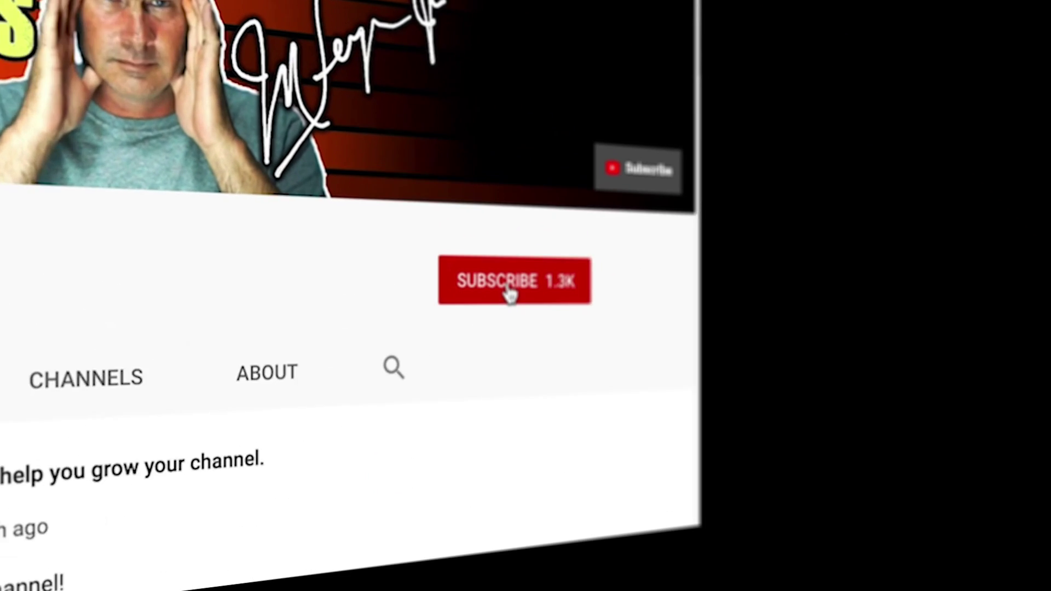
- Subscribe to the channel during the intro before the obs-ndi forum page appears
left_click(509, 294)
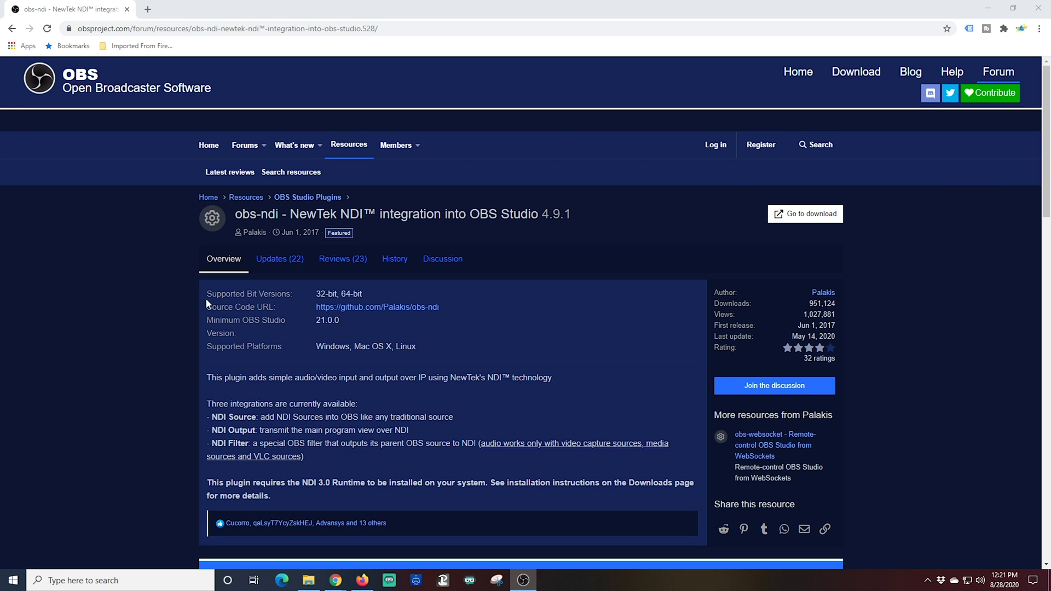
- Go to the plugin's GitHub release download page and scroll down to its Assets
left_click(799, 218)
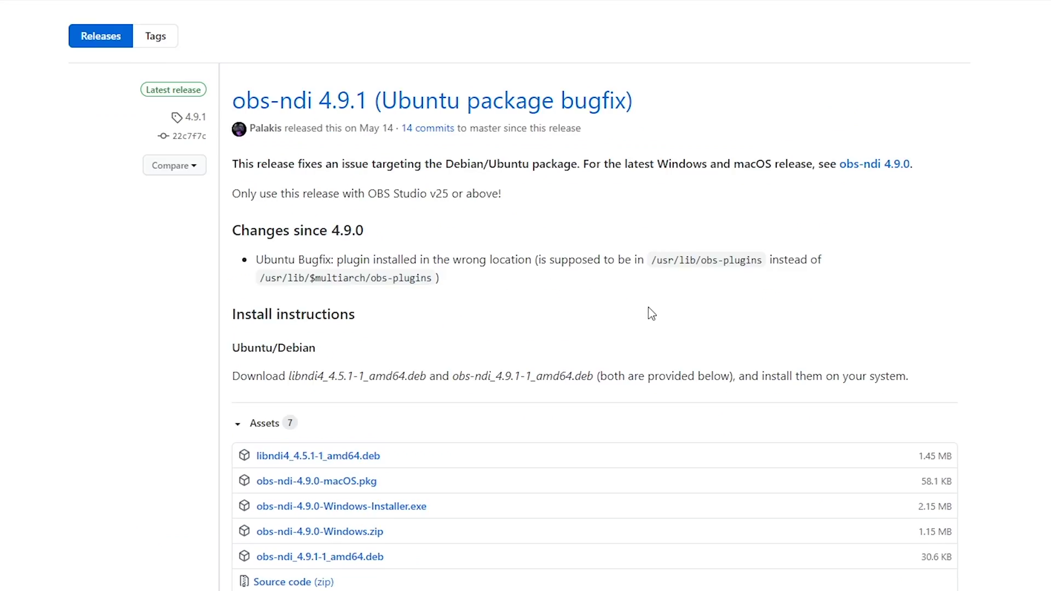
scroll(650, 312, "down", 5)
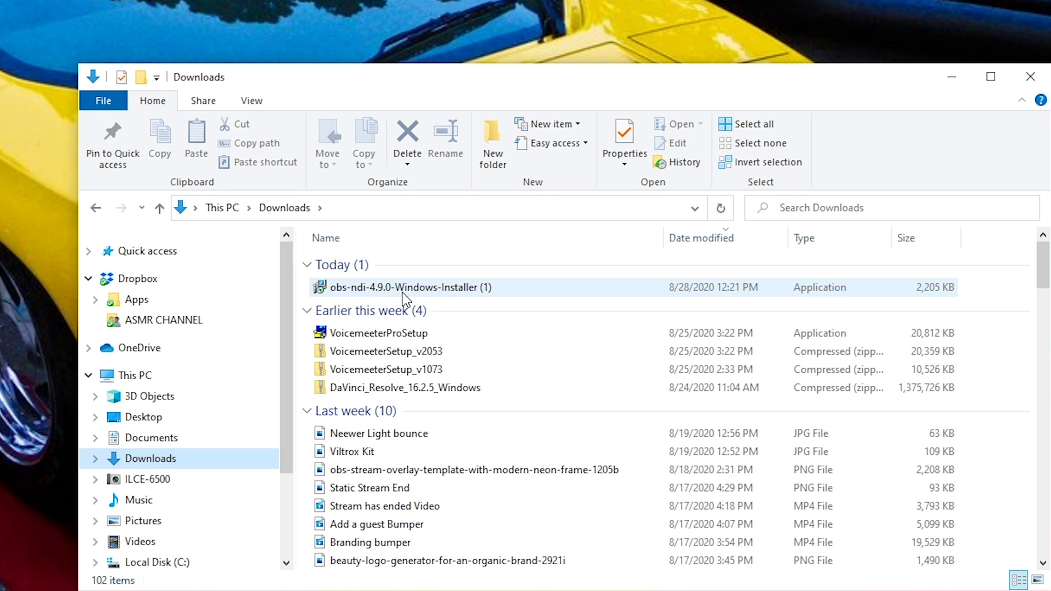
- Run the obs-ndi 4.9.0 installer and install it with OBS Studio left open
double_click(404, 291)
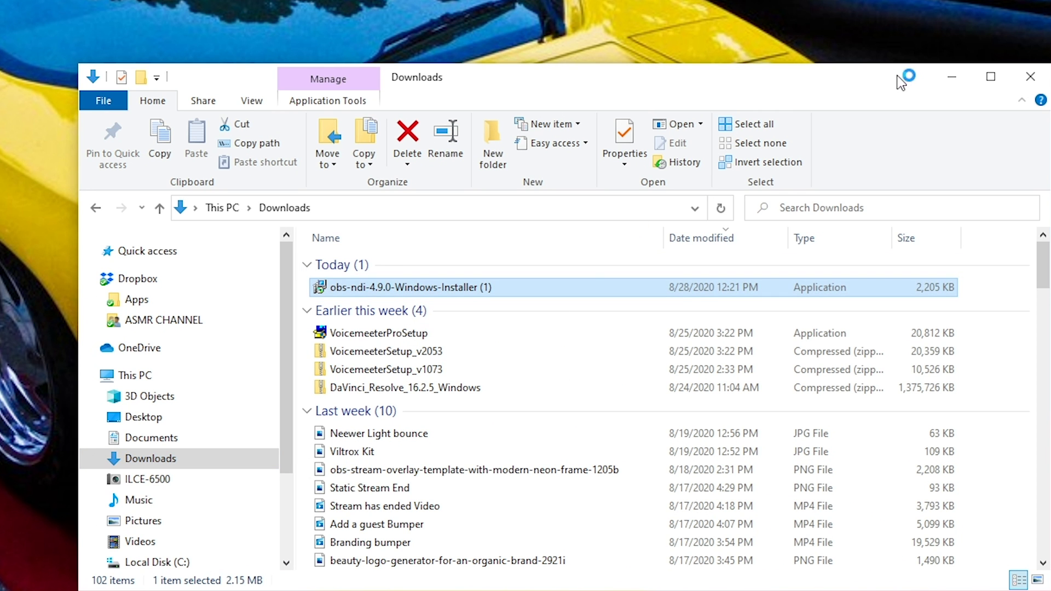
left_click(952, 76)
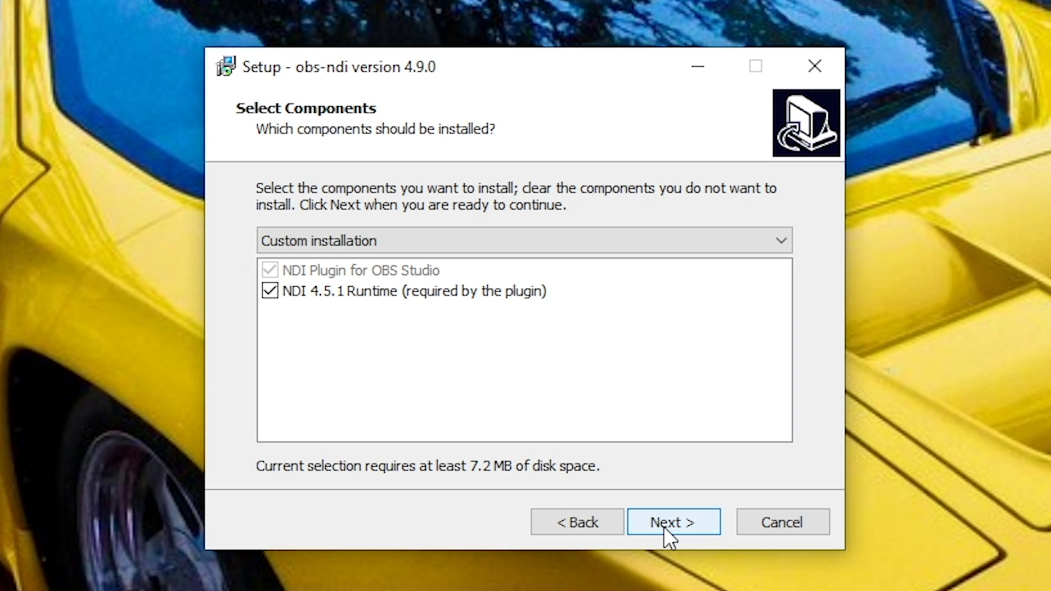
left_click(664, 523)
left_click(668, 523)
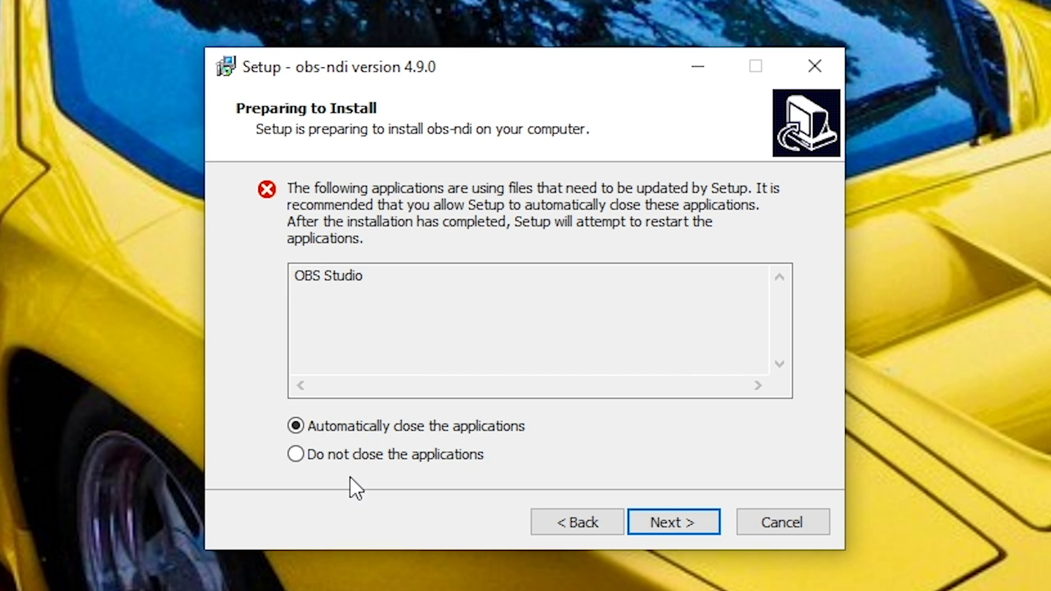
left_click(386, 461)
left_click(660, 527)
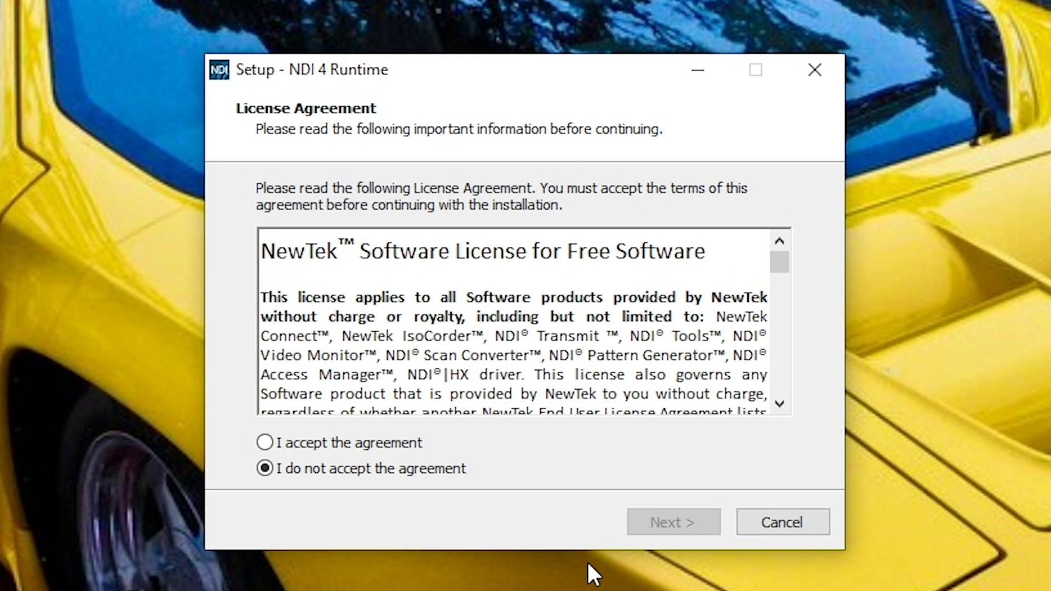
- Install the NDI 4 Runtime with default folders after accepting its license, restarting later
left_click(377, 445)
left_click(684, 521)
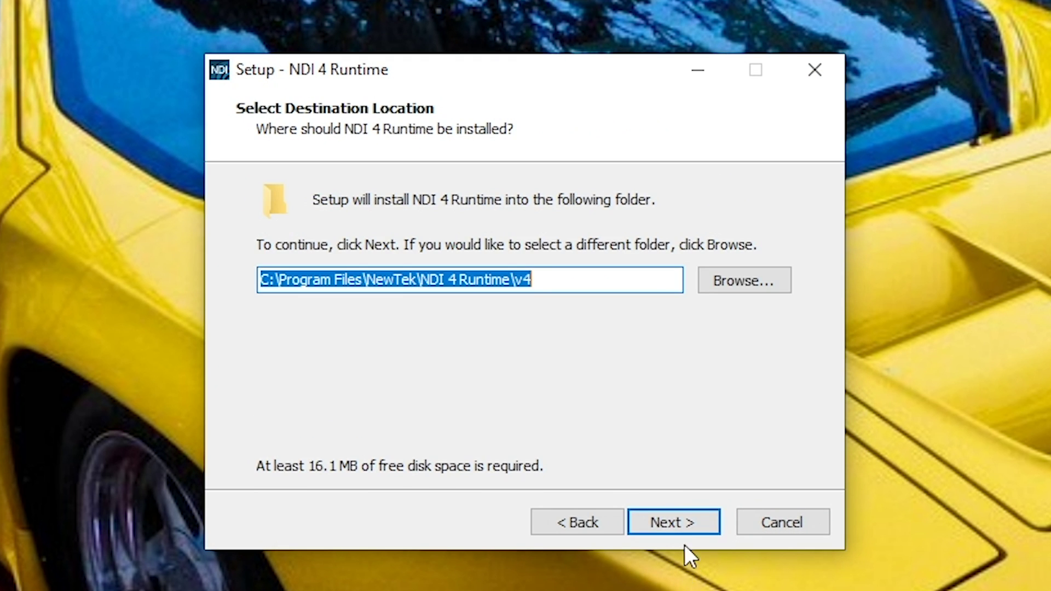
left_click(684, 521)
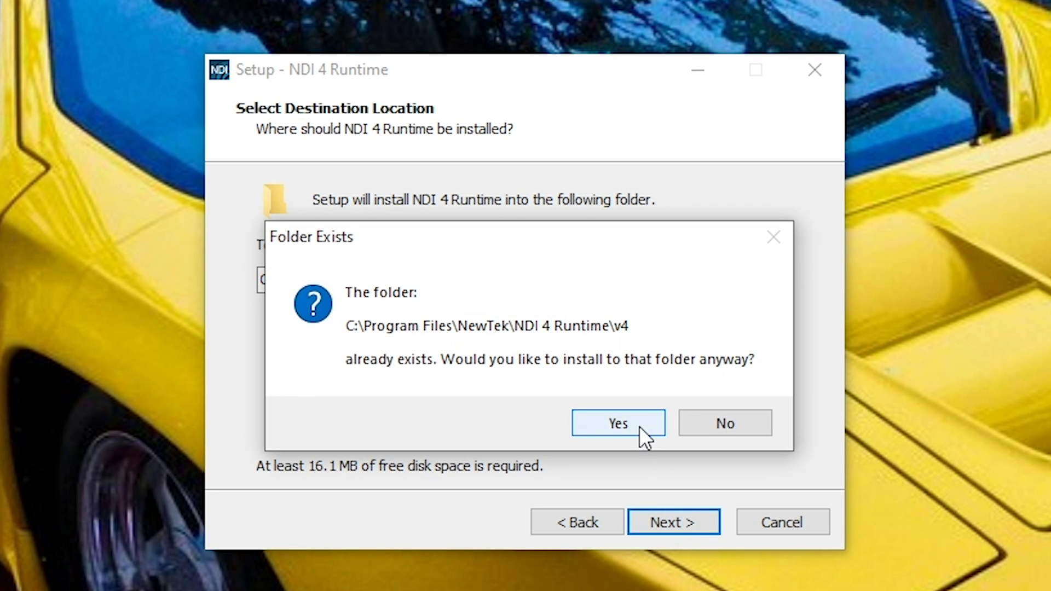
left_click(624, 419)
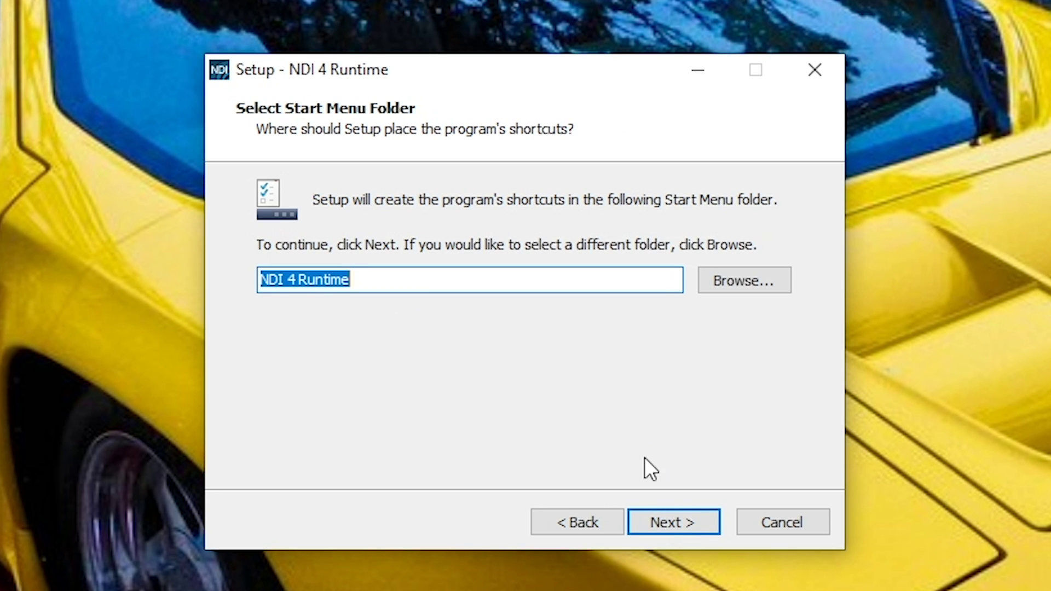
left_click(666, 521)
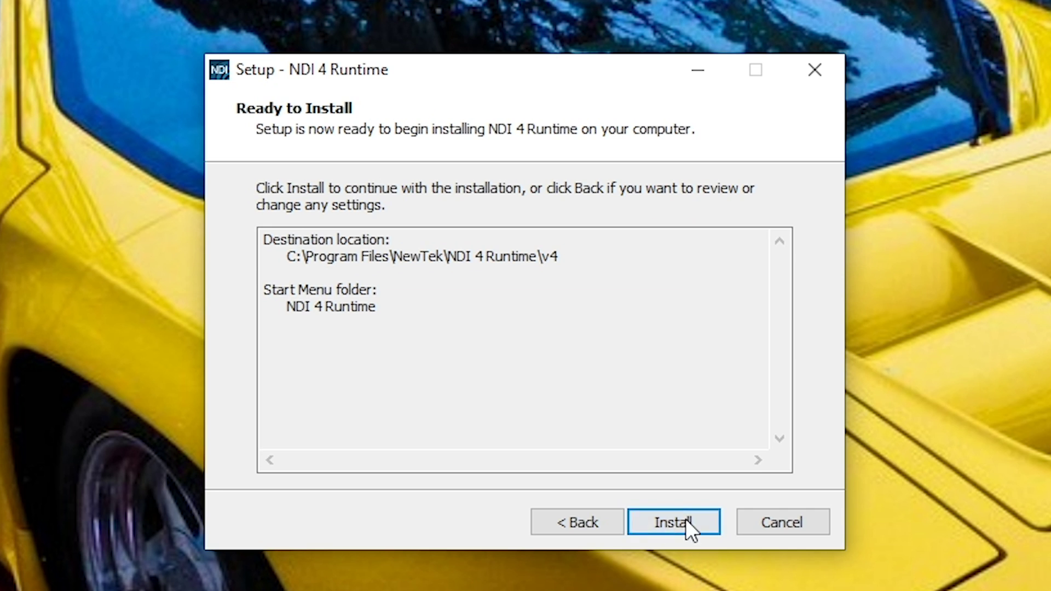
left_click(686, 517)
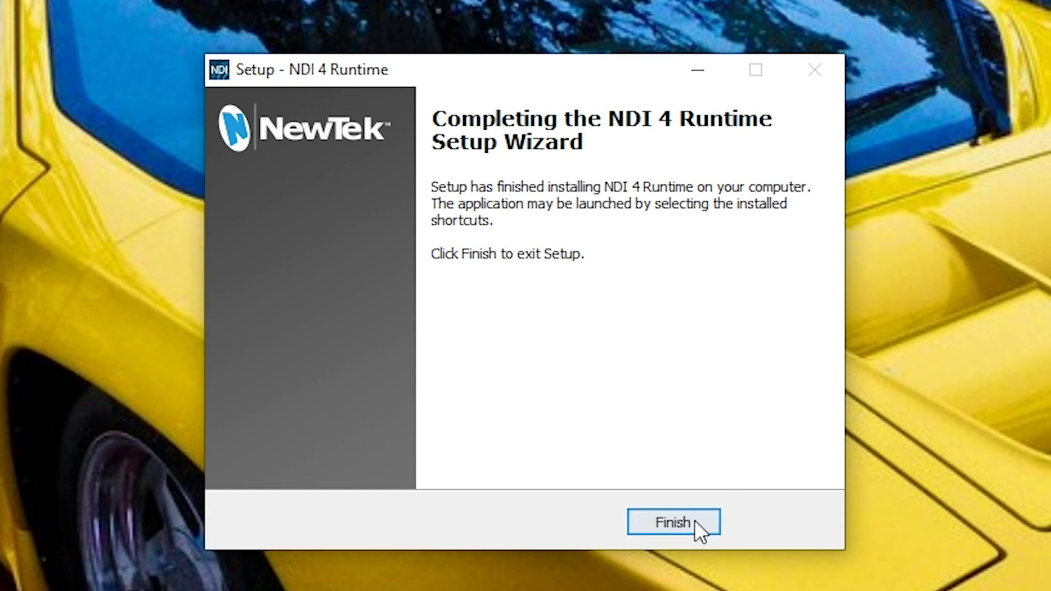
left_click(693, 519)
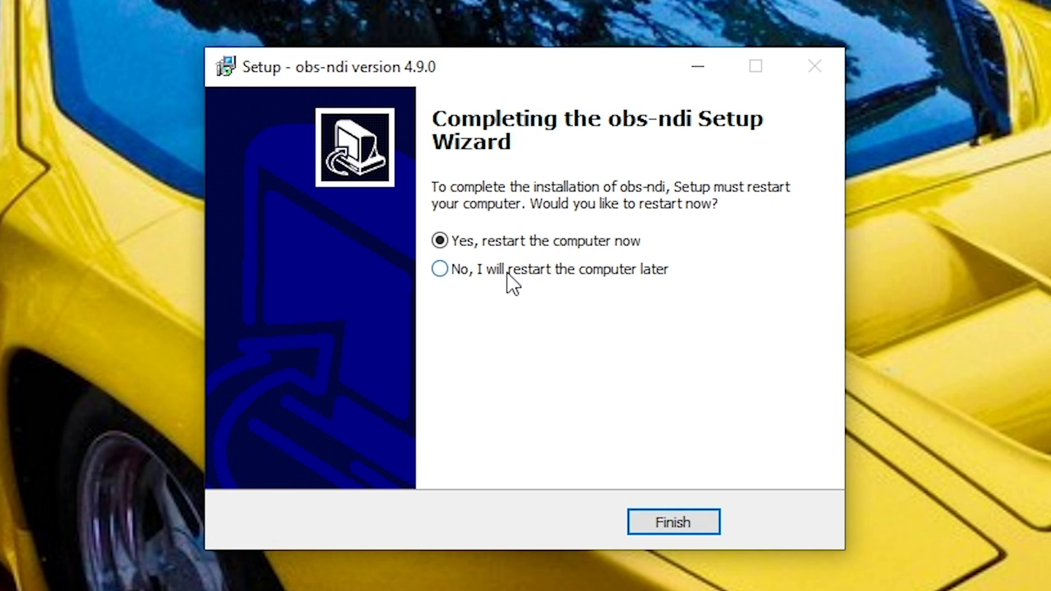
left_click(507, 272)
- Finish the obs-ndi setup and search Google for 'newtech NDI'
left_click(684, 521)
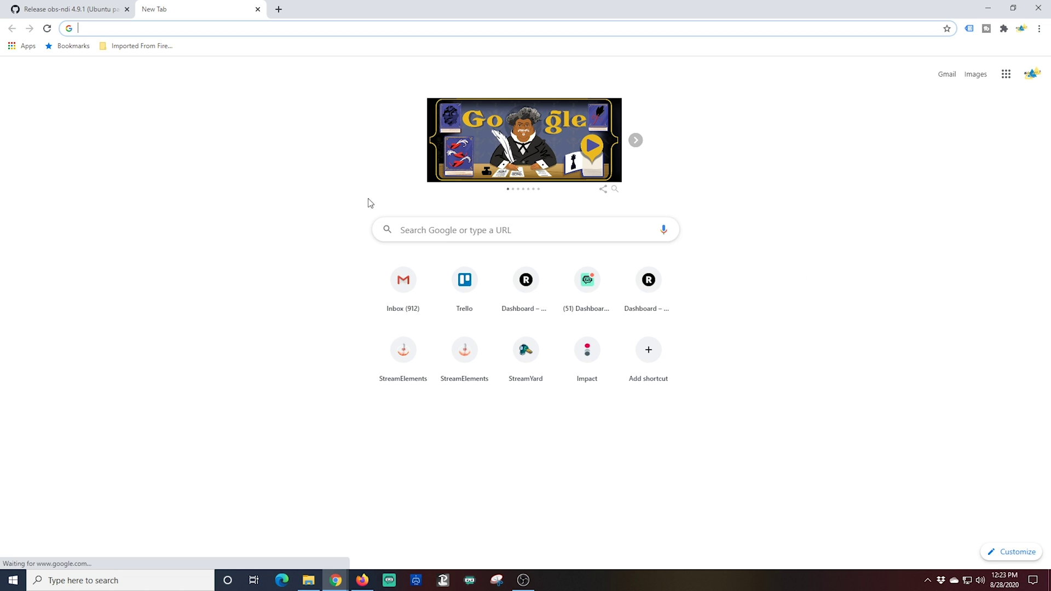
left_click(437, 231)
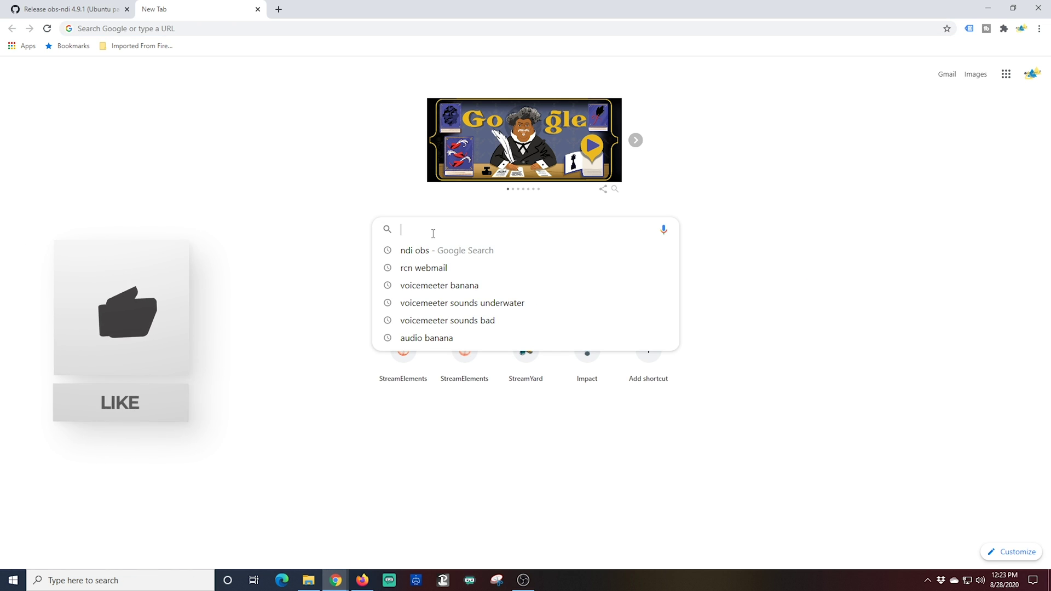
type("newte")
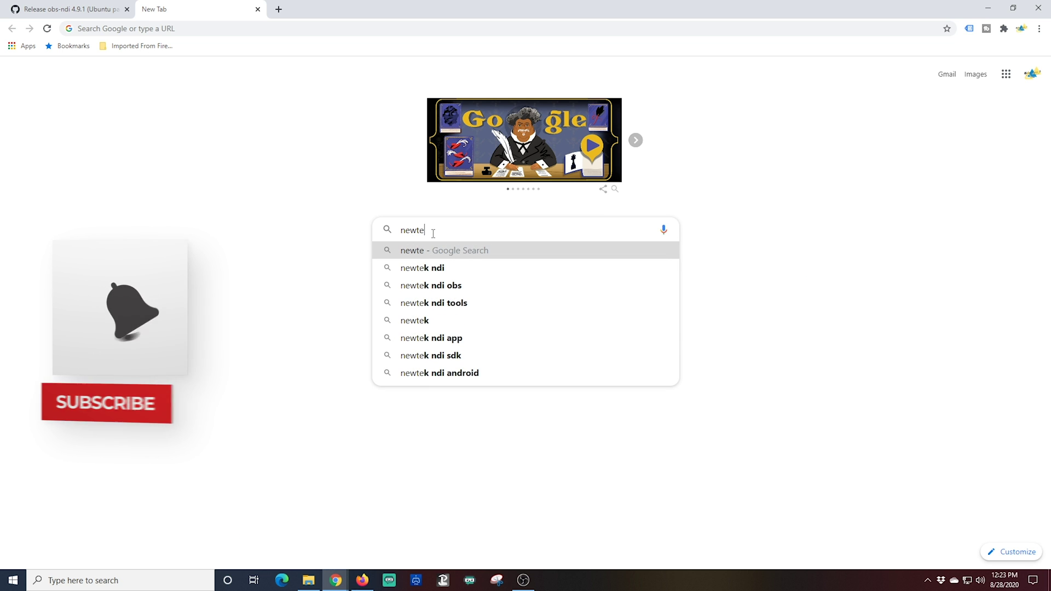
type("ch")
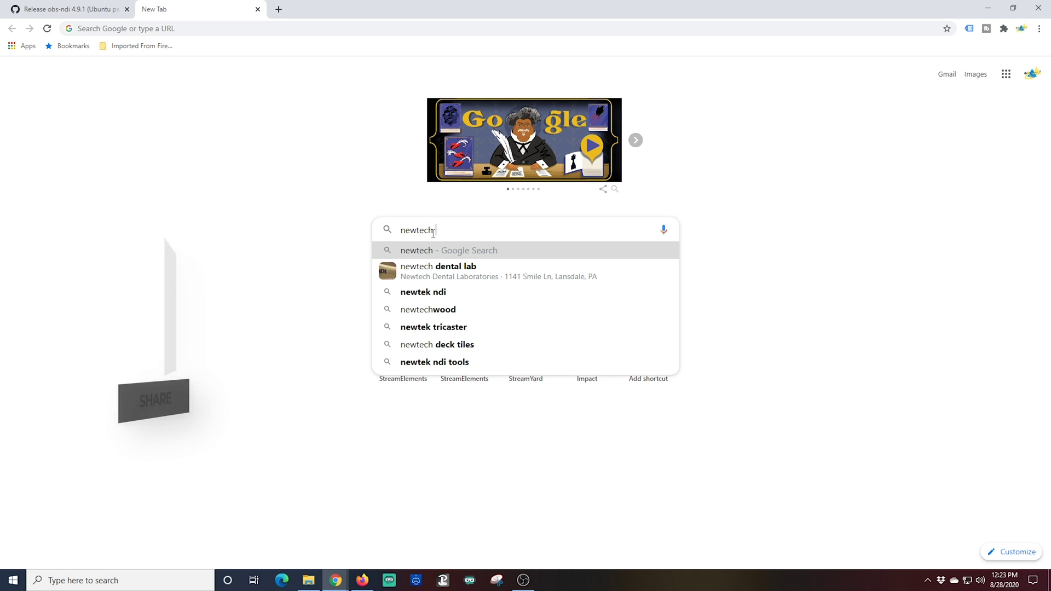
type(" NDI")
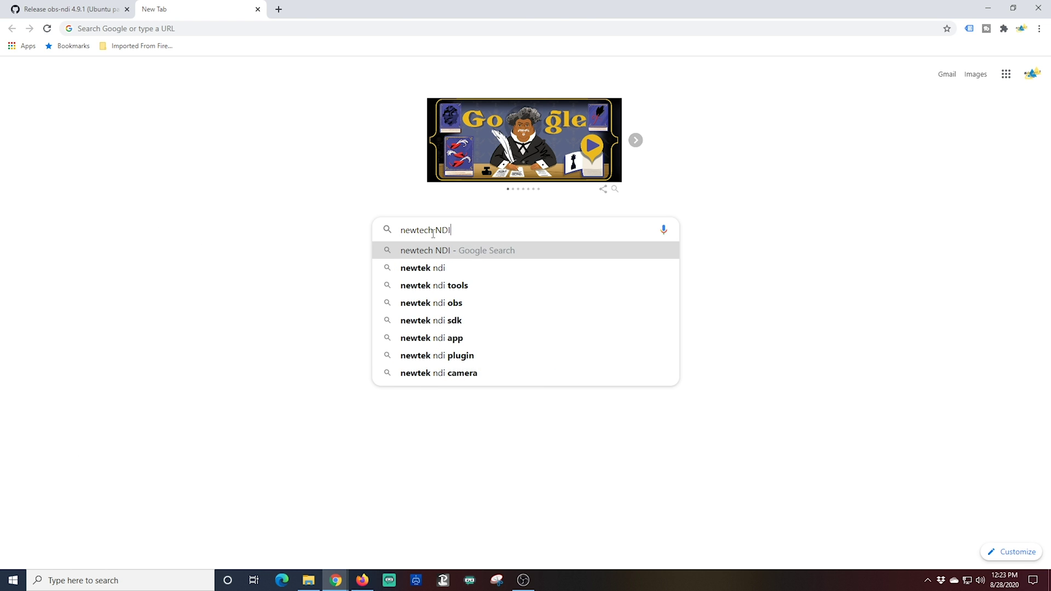
key("Return")
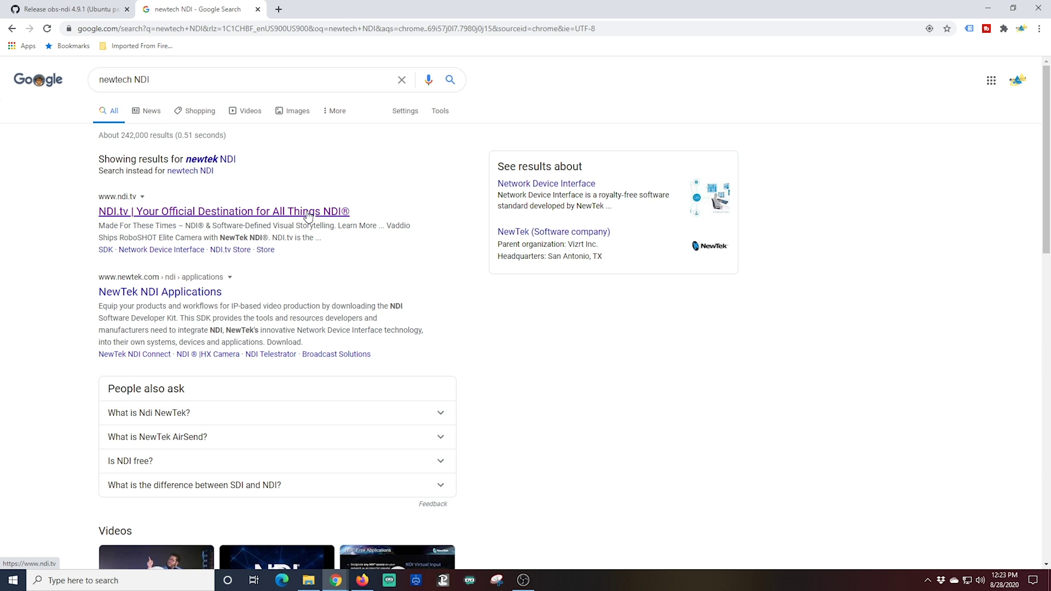
- Go to NDI's NDI Tools page, dismiss the cookie notice and choose the Windows download
left_click(201, 295)
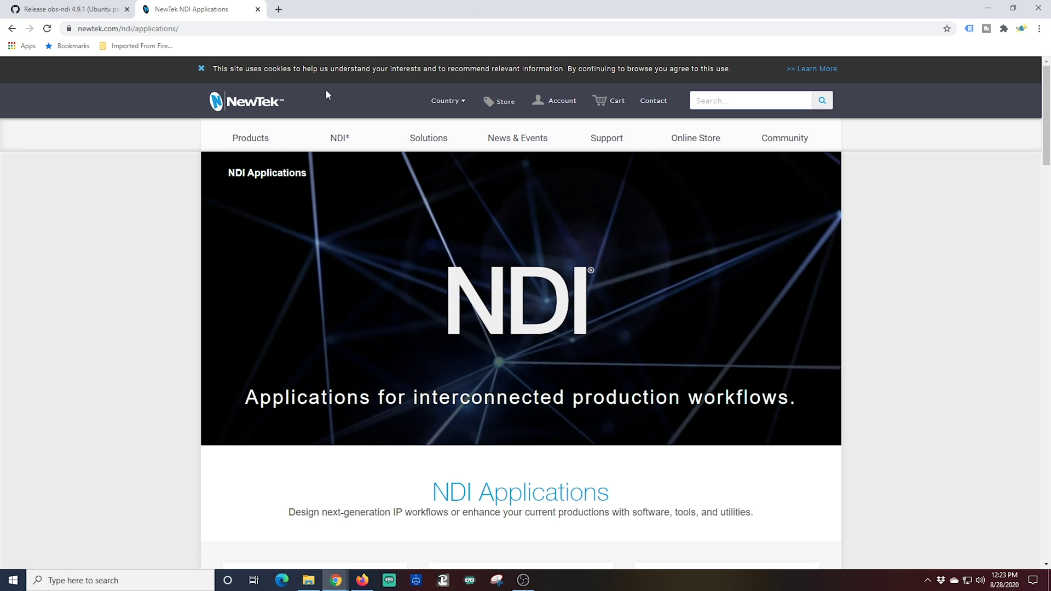
mouse_move(340, 143)
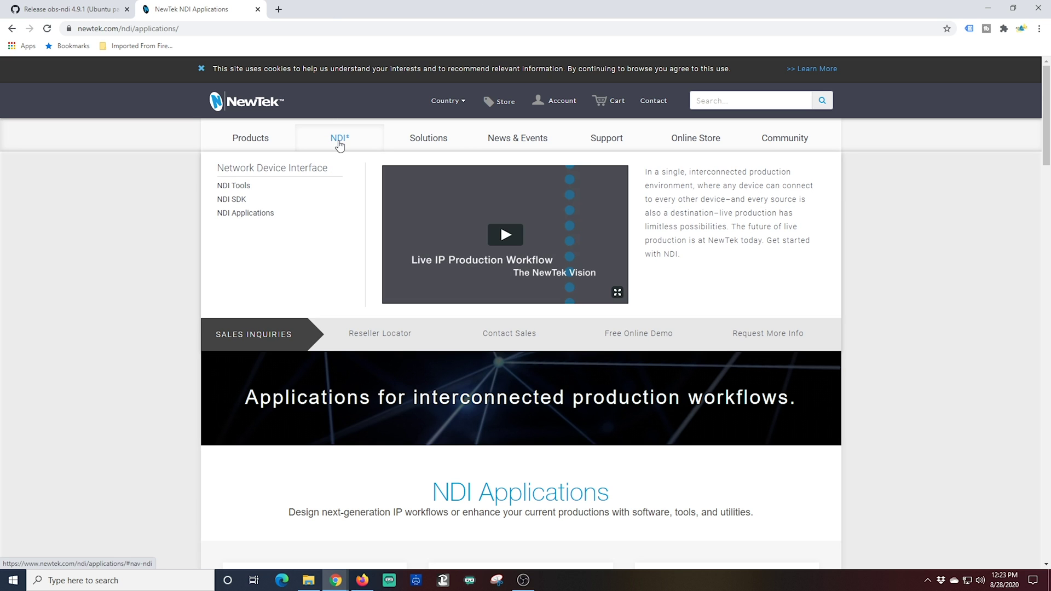
left_click(241, 189)
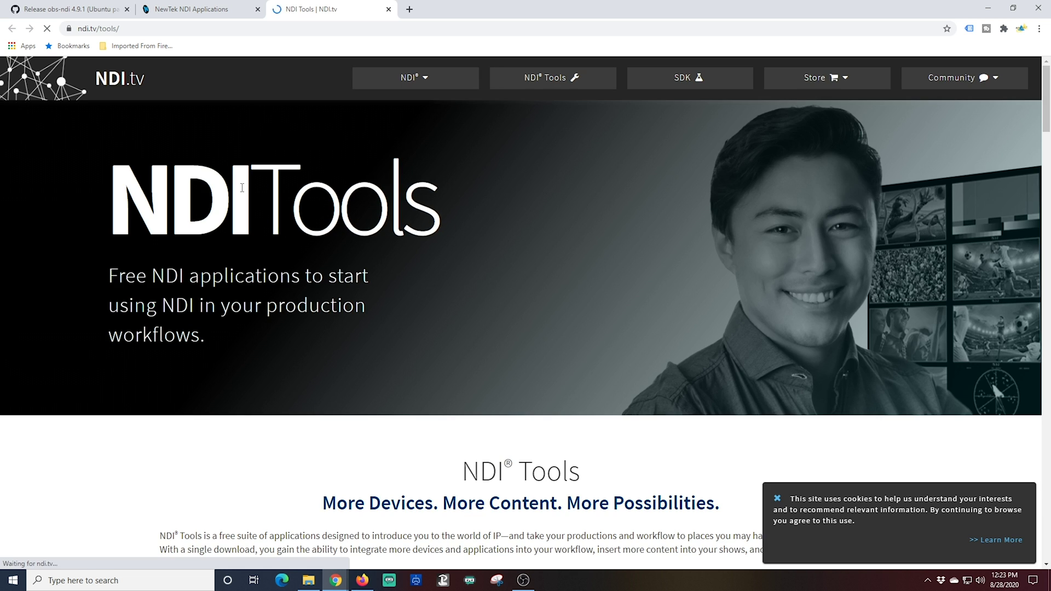
scroll(726, 415, "down", 10)
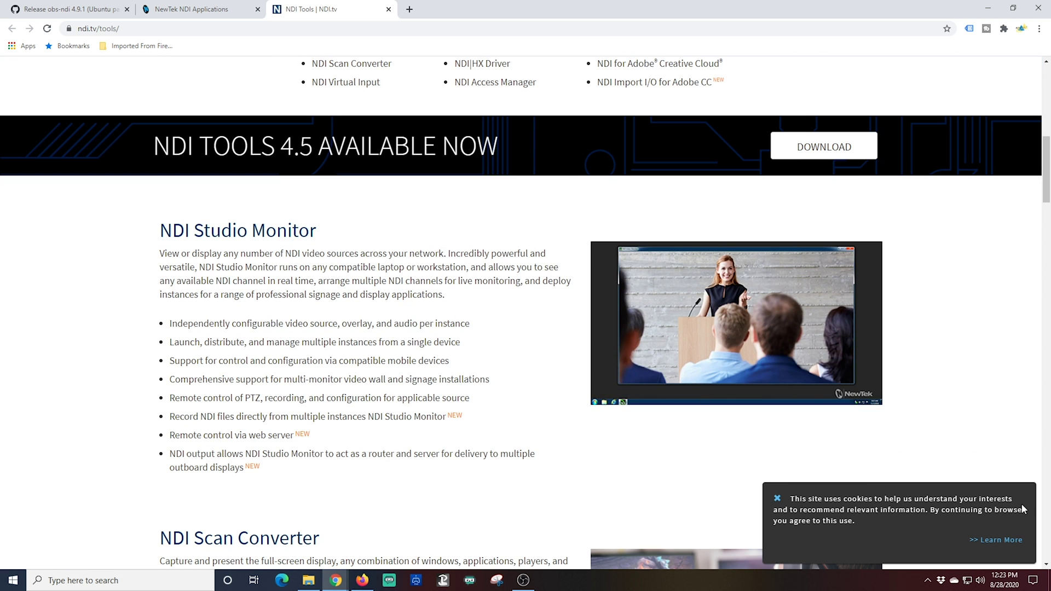
left_click(778, 499)
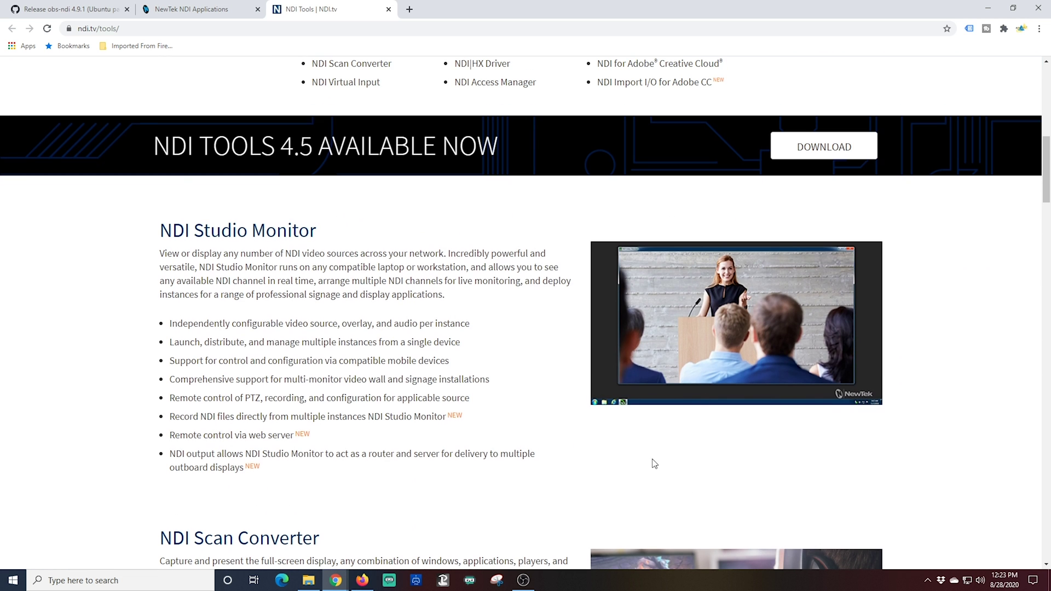
scroll(654, 464, "down", 20)
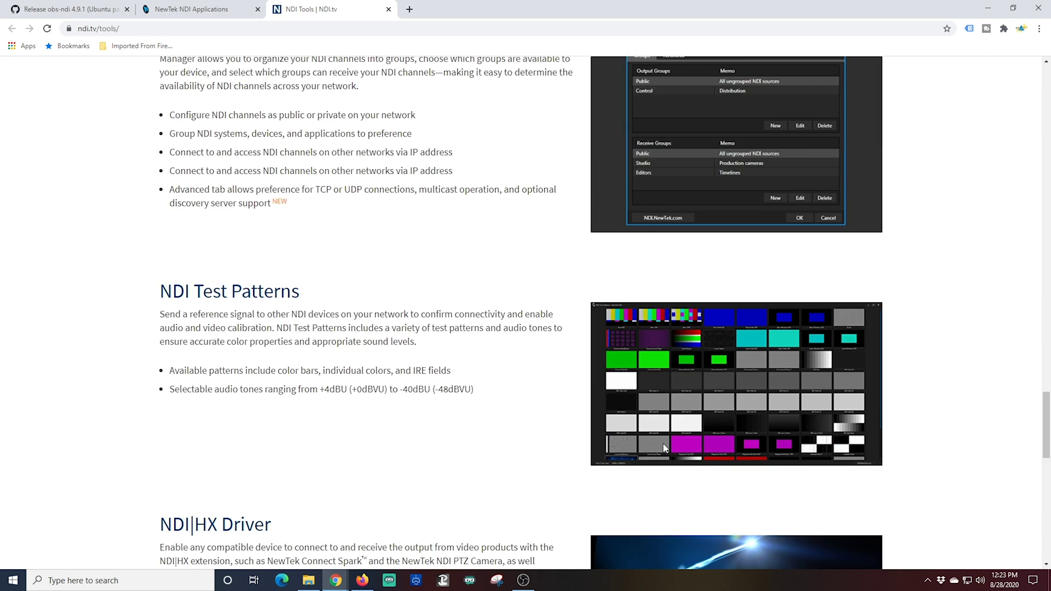
scroll(664, 448, "down", 12)
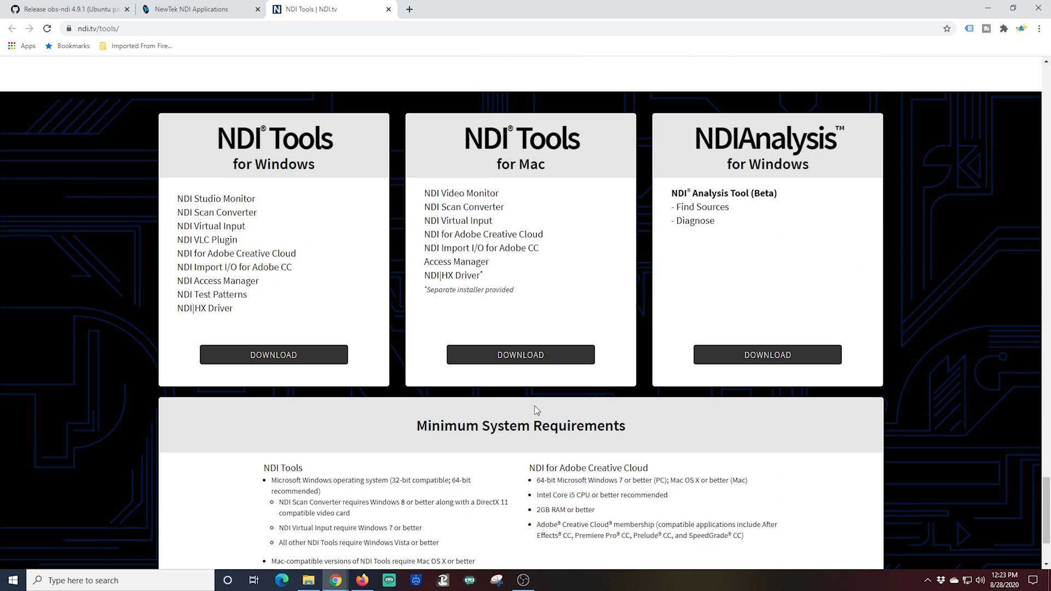
left_click(232, 358)
- Fill the form with the user's name and Video Production industry, pass reCAPTCHA, opt in, submit
left_click(484, 163)
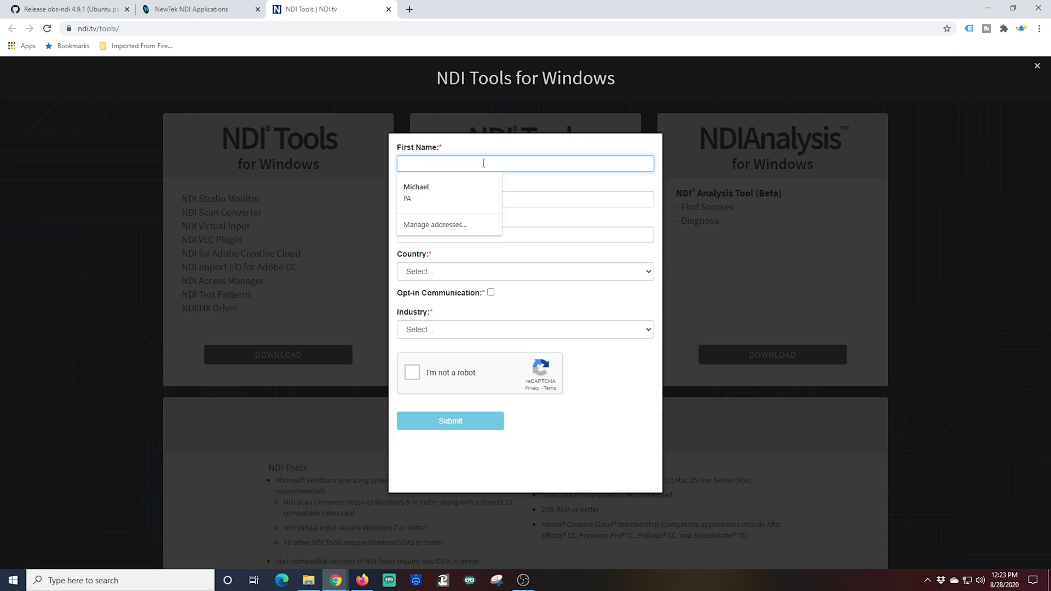
type("Mike")
key("Tab")
left_click(421, 224)
left_click(526, 367)
left_click(515, 340)
left_click(414, 410)
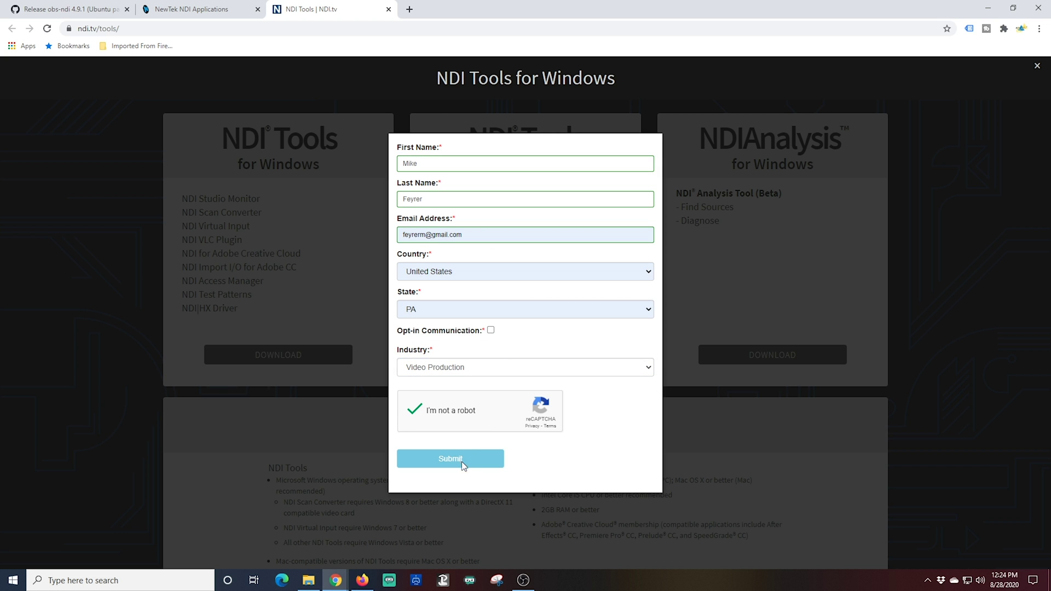
left_click(490, 330)
left_click(471, 458)
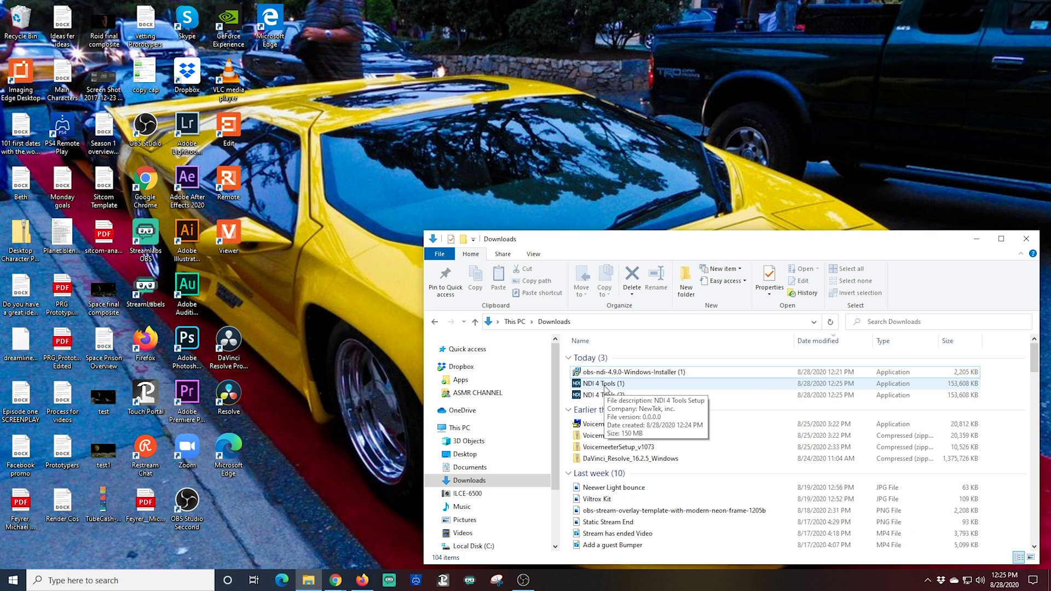
- Launch the NDI 4 Tools installer, accept the existing folder and review the components list
double_click(600, 383)
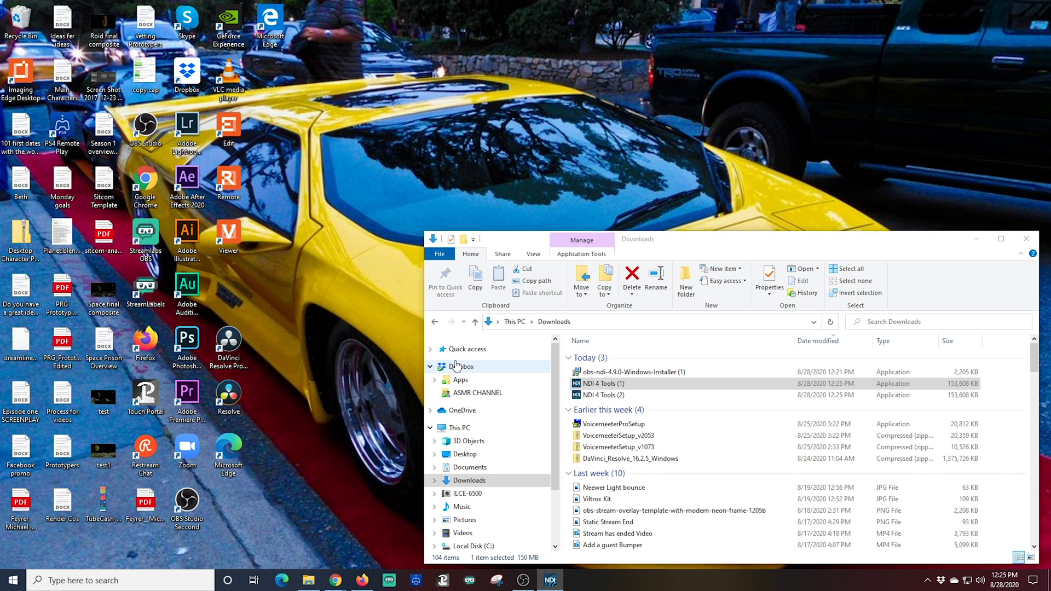
left_click(585, 379)
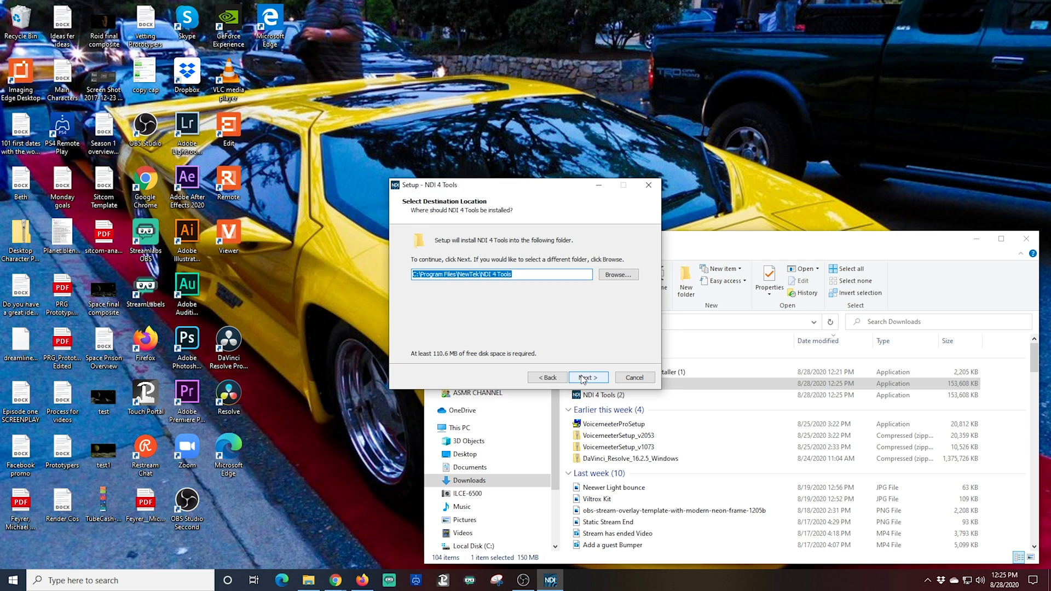
left_click(583, 379)
left_click(564, 335)
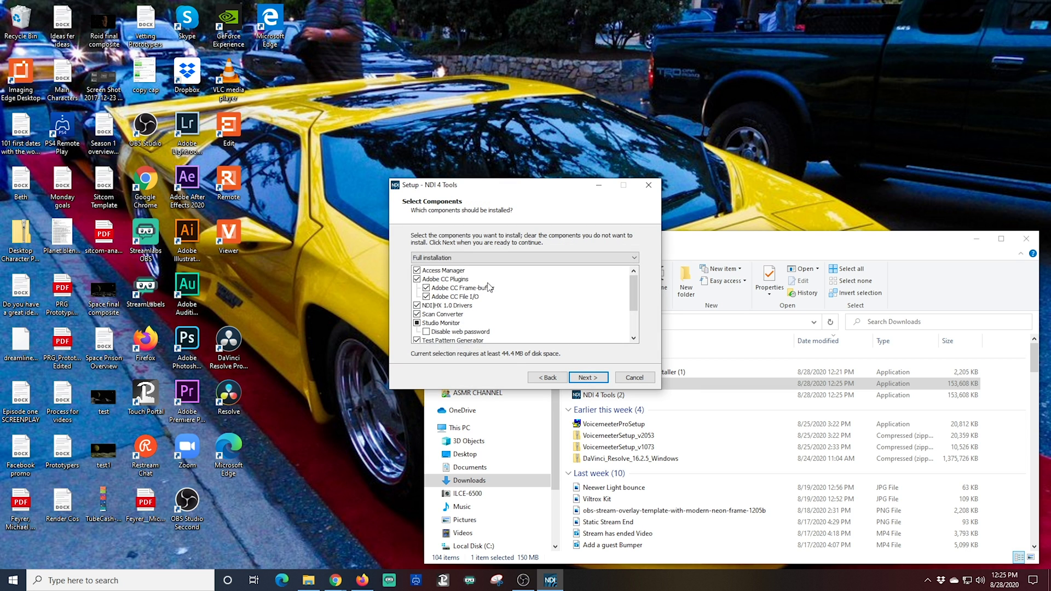
left_click_drag(635, 287, 636, 312)
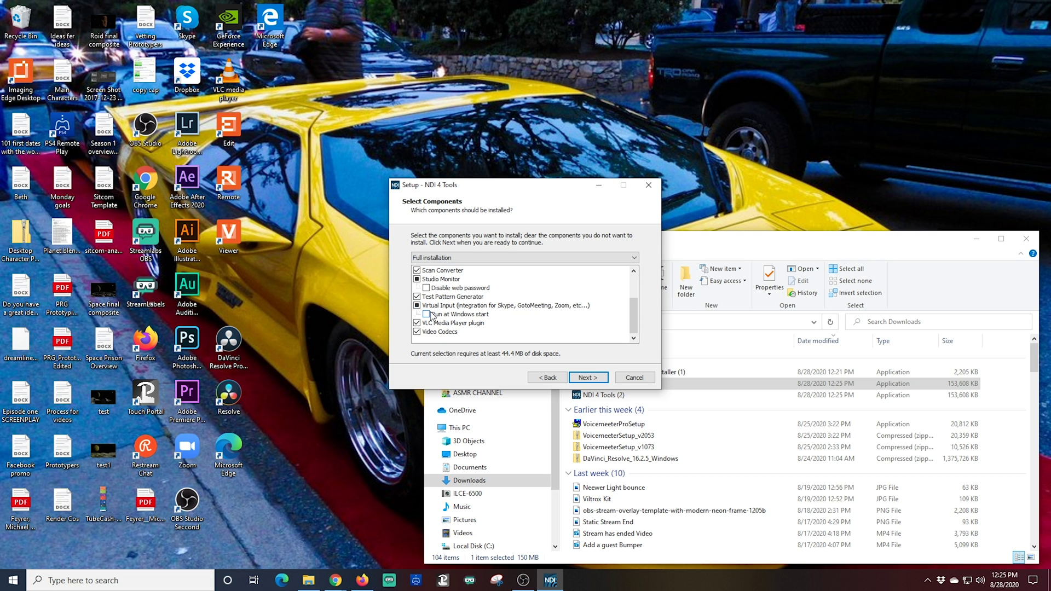
scroll(626, 321, "up", 2)
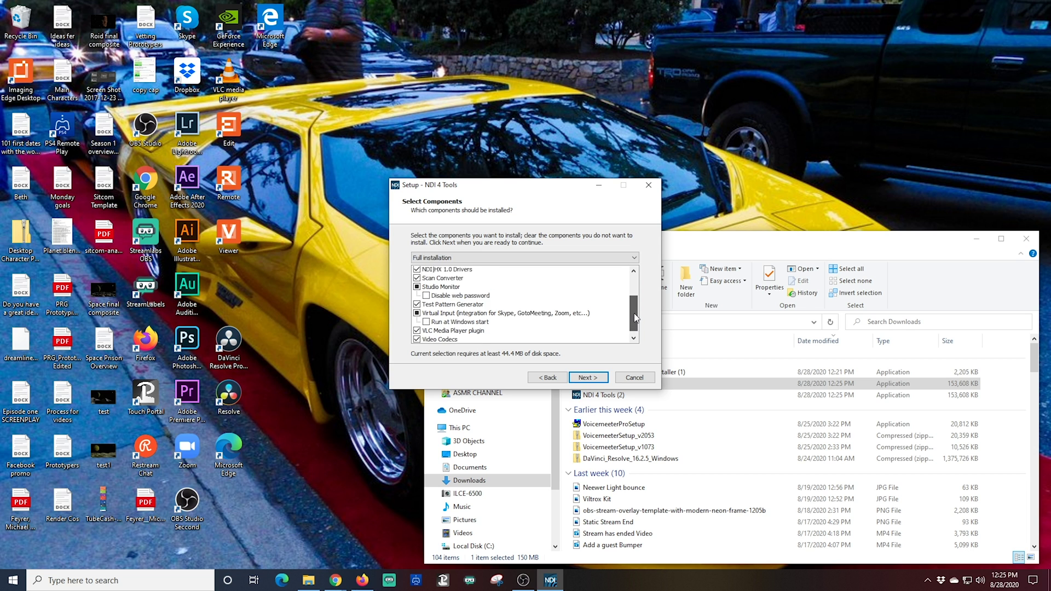
left_click_drag(634, 305, 638, 353)
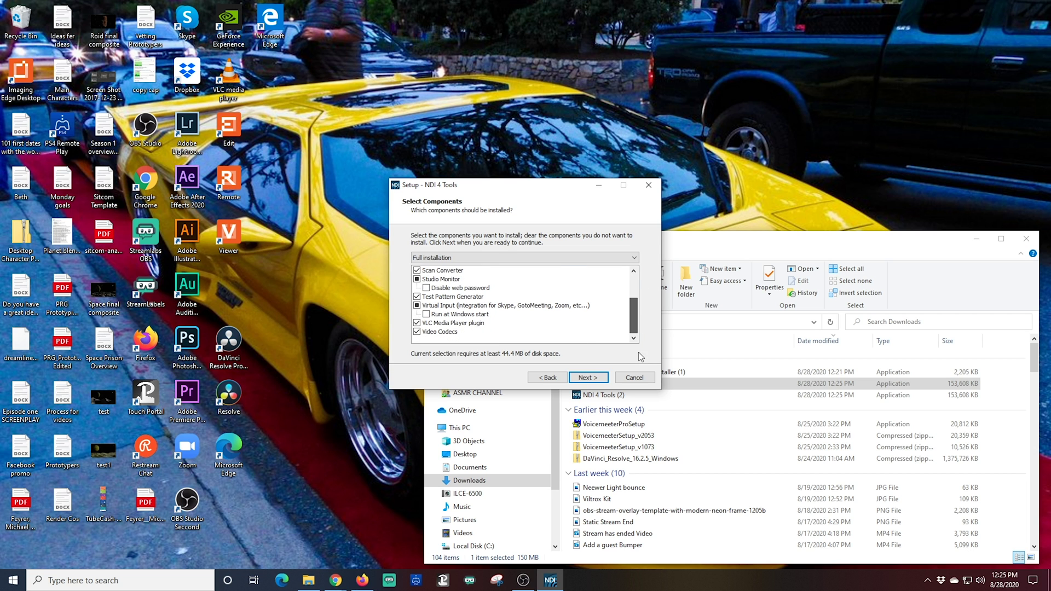
- Install the Full component set without closing OBS Studio and finish the installer
left_click(587, 378)
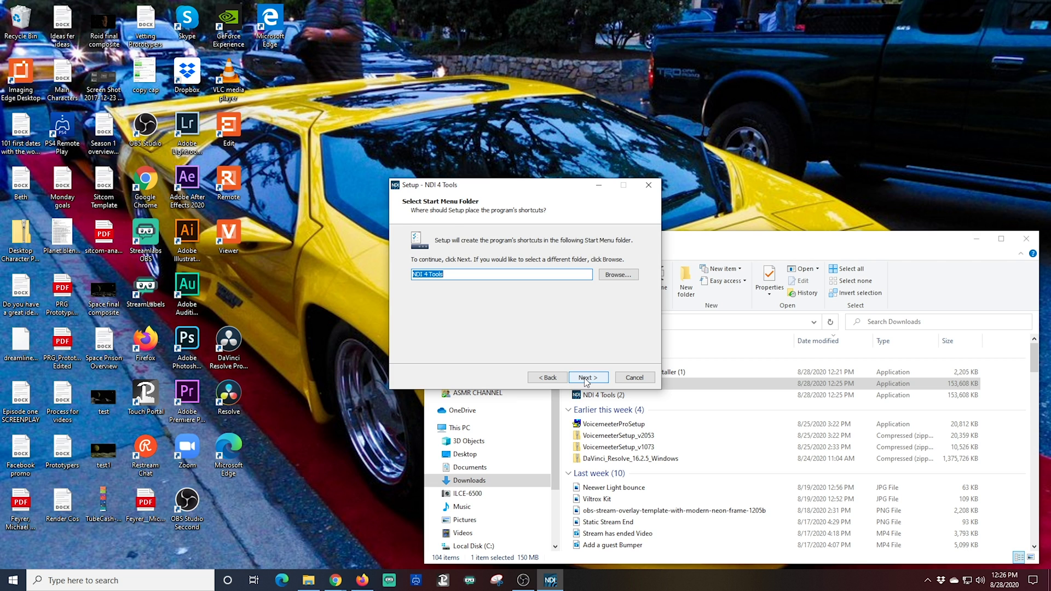
left_click(586, 379)
left_click(587, 379)
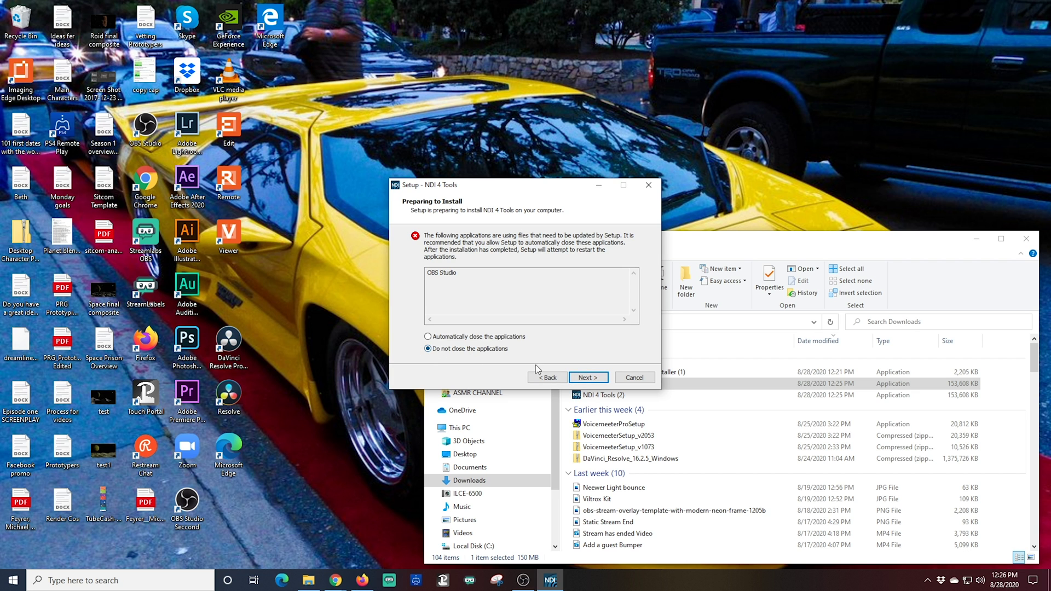
left_click(579, 380)
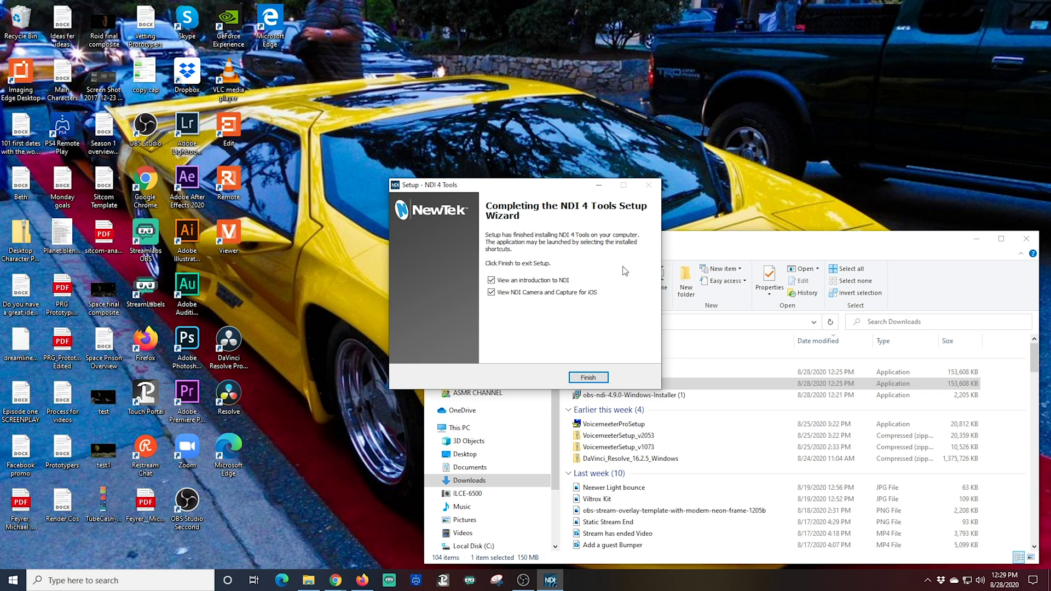
left_click(585, 376)
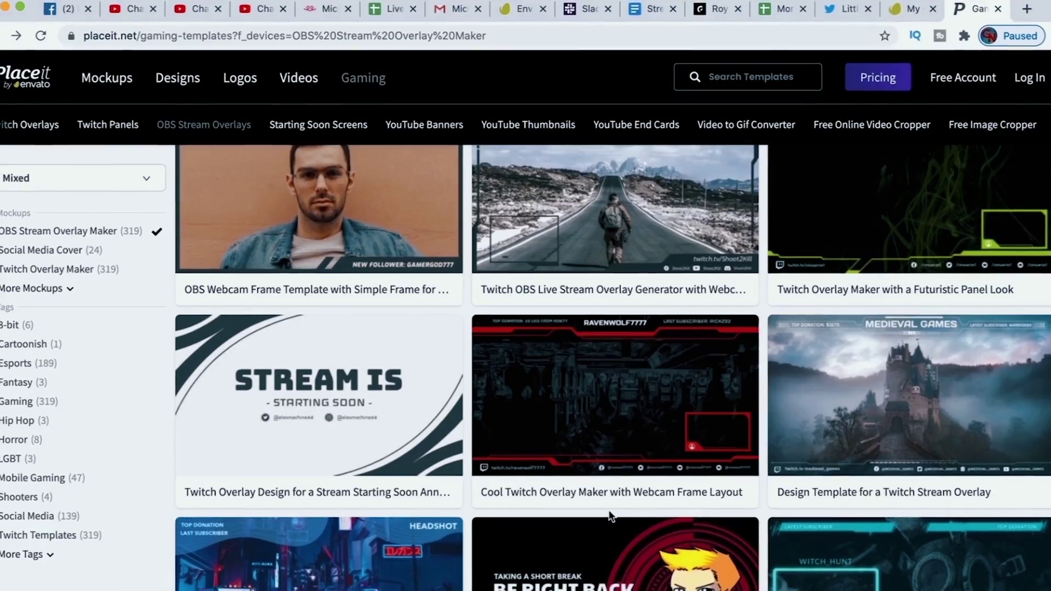
- Scroll through the Placeit overlay templates and recolour an overlay frame teal
scroll(863, 348, "down", 3)
scroll(863, 347, "up", 3)
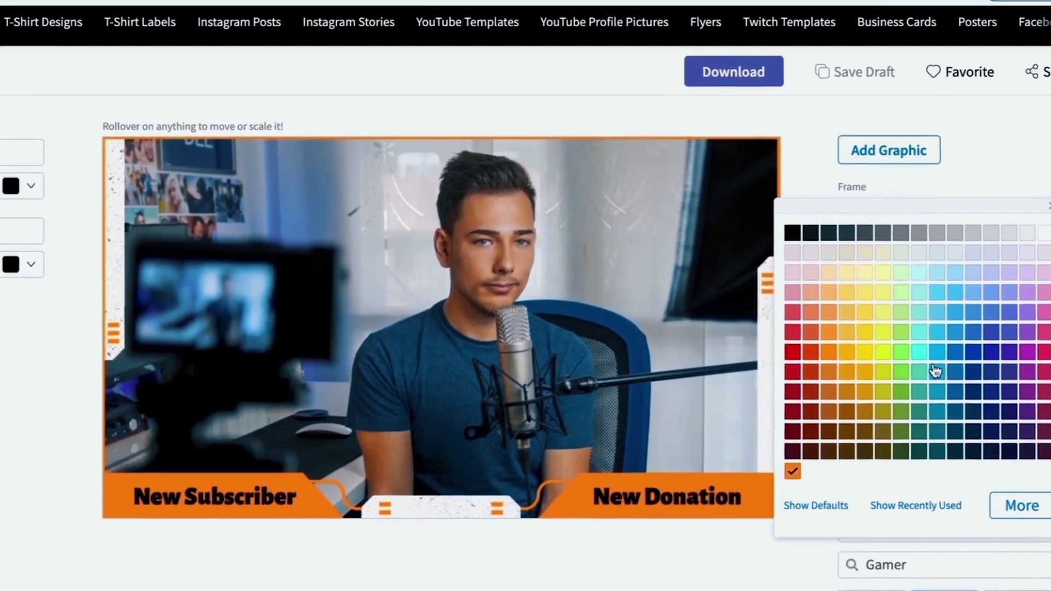
left_click(935, 372)
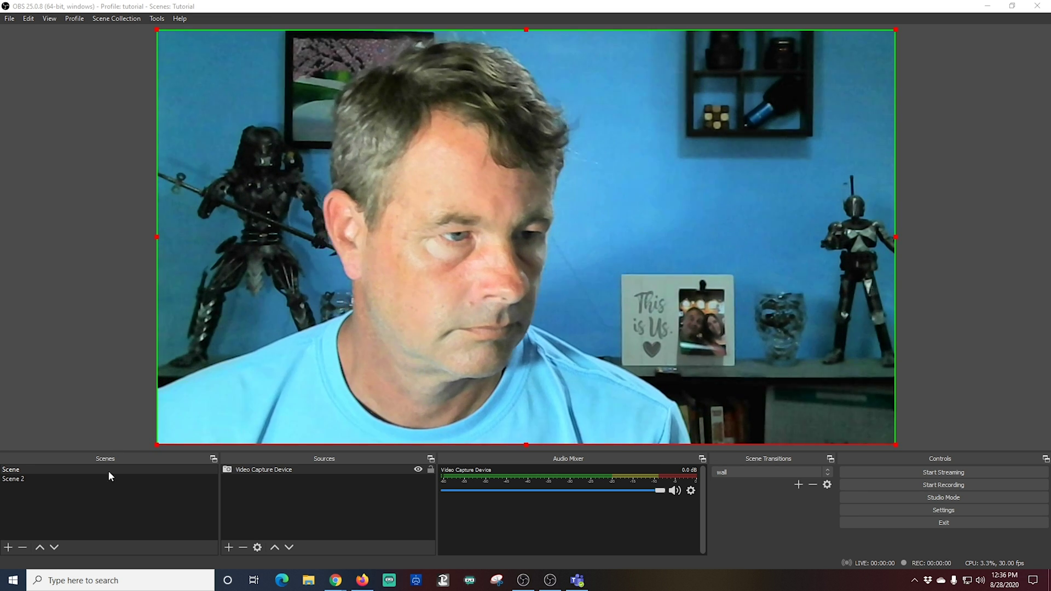
- Switch to Scene 2, go back to the webcam Scene and open the Tools menu
left_click(102, 478)
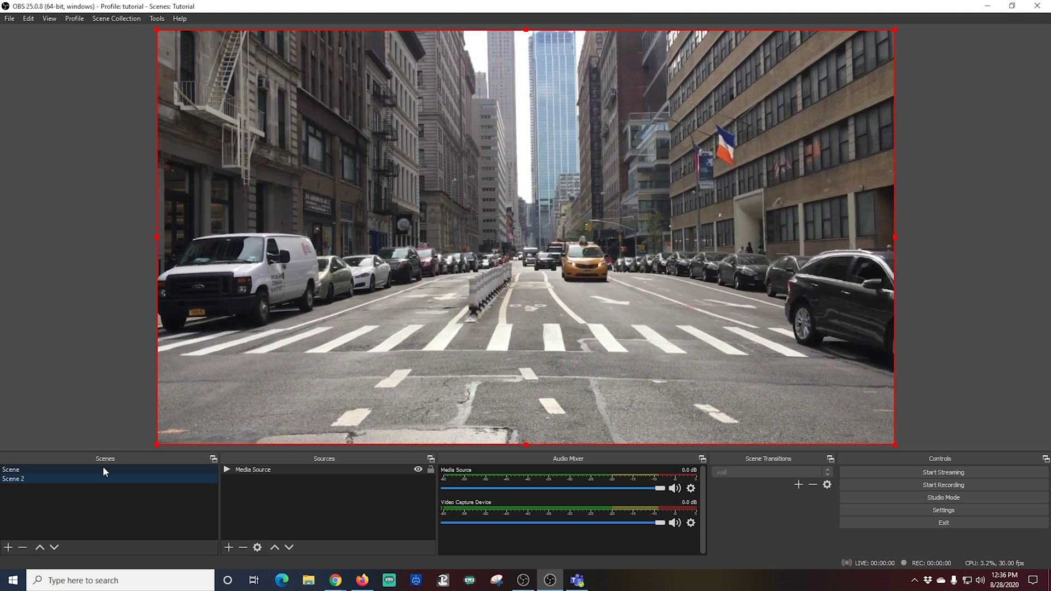
left_click(103, 469)
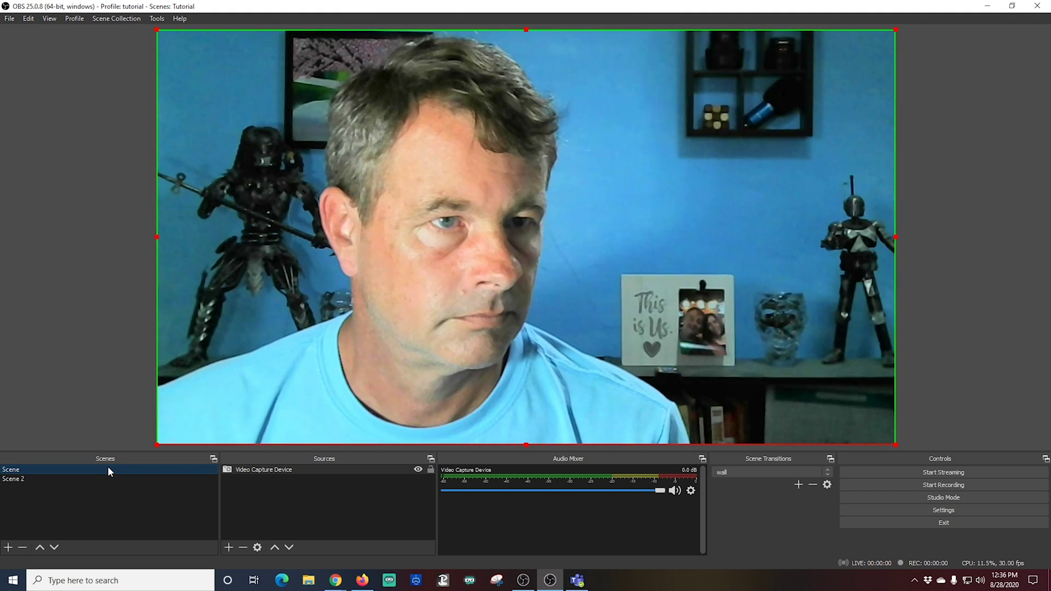
left_click(157, 19)
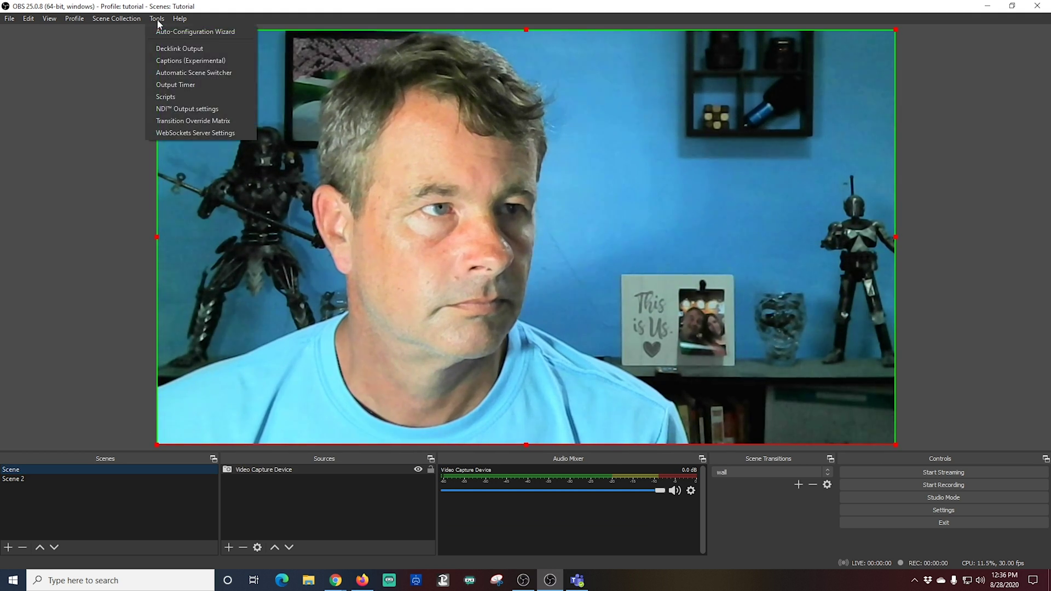
- In NDI Output settings, tick Main Output named 'OBS' and confirm with OK
left_click(176, 109)
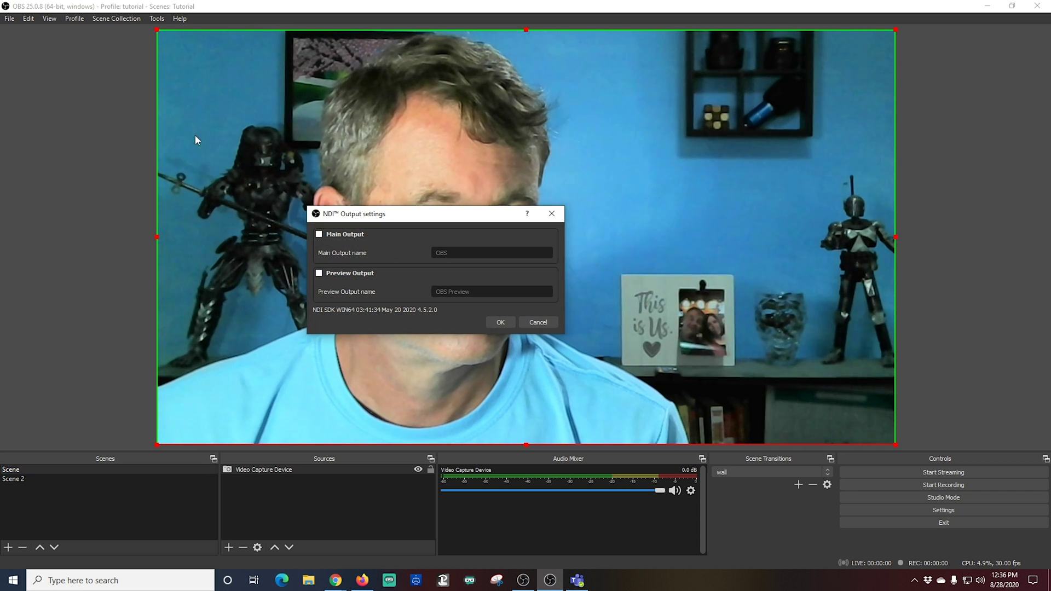
left_click(319, 234)
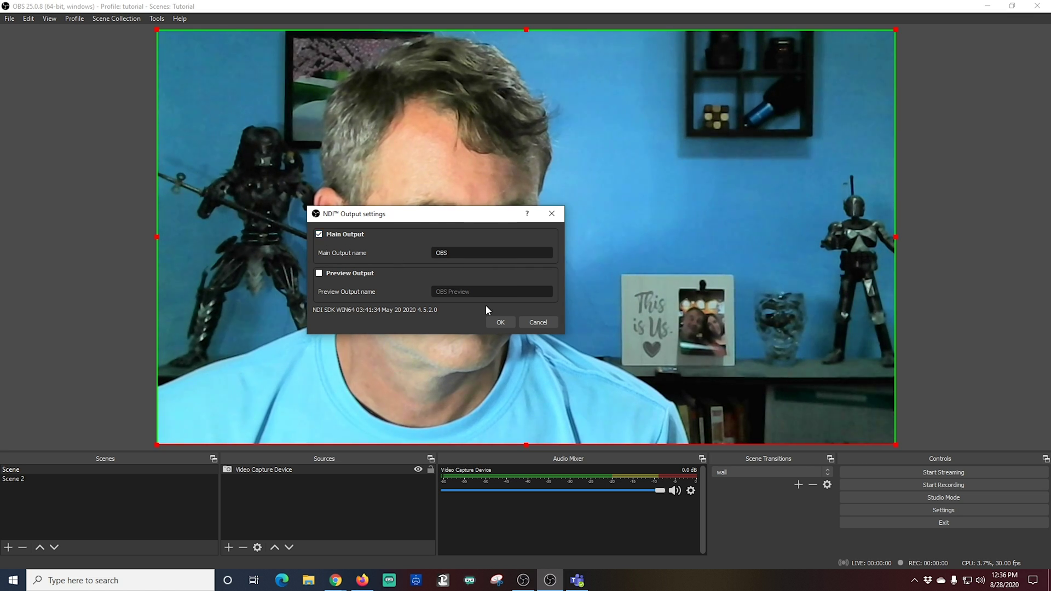
left_click(499, 323)
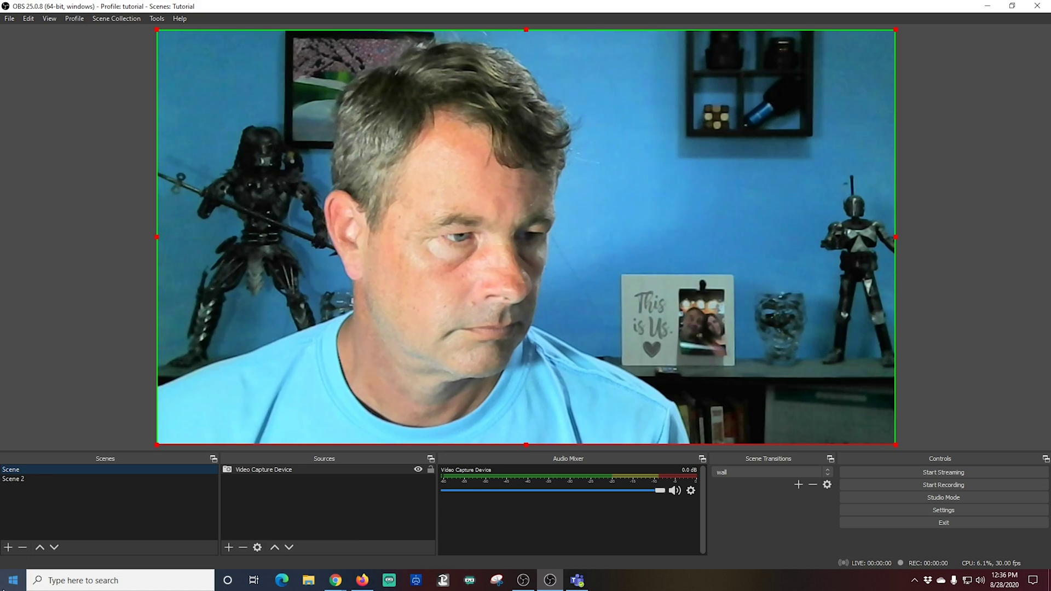
- Start Virtual Input from the NDI 4 Tools folder in the Windows app list
key("super")
scroll(104, 358, "down", 10)
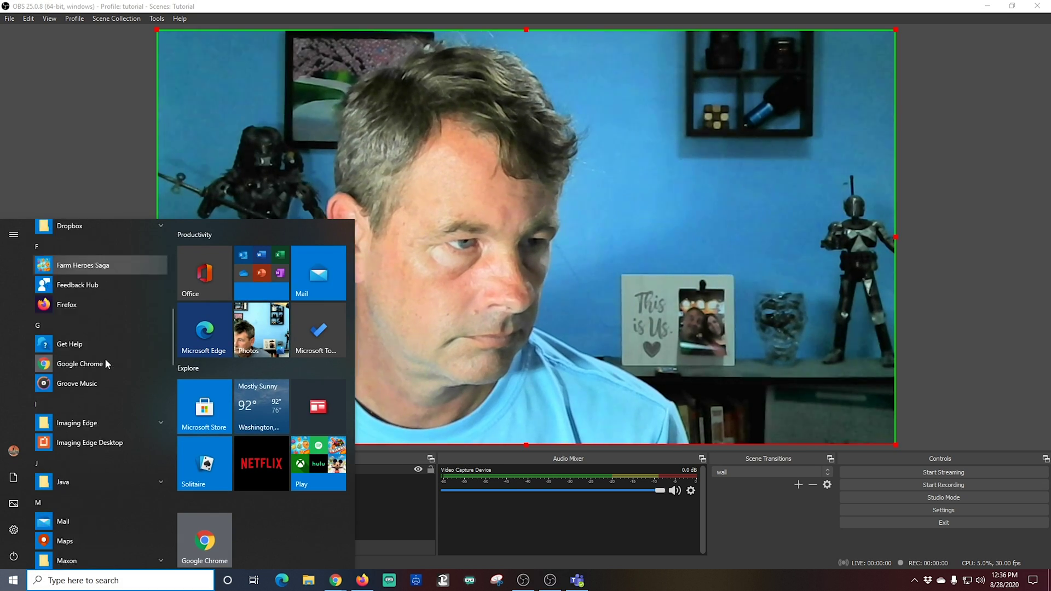
scroll(134, 359, "down", 5)
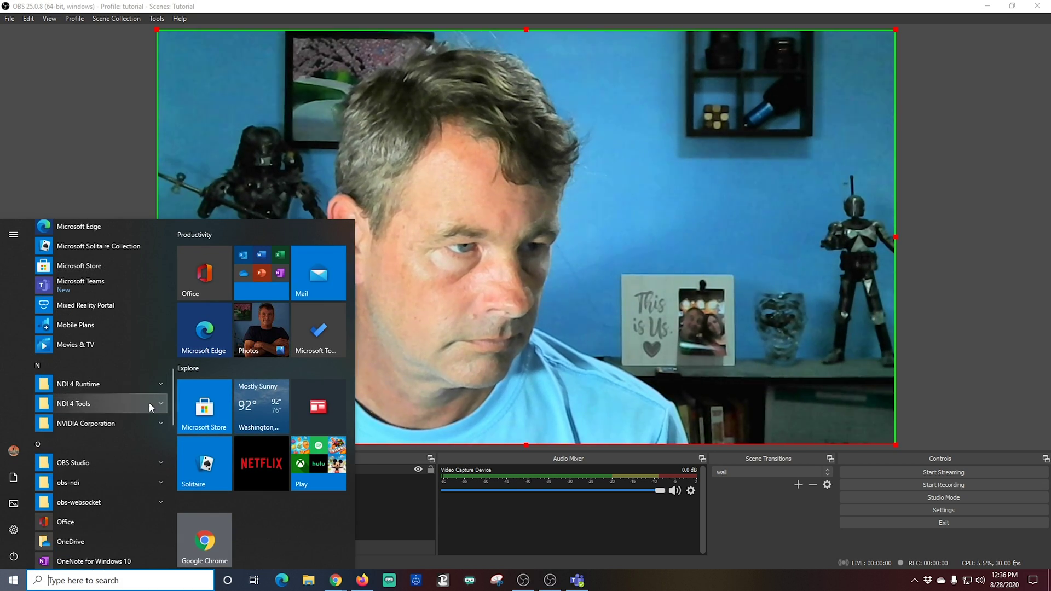
left_click(161, 404)
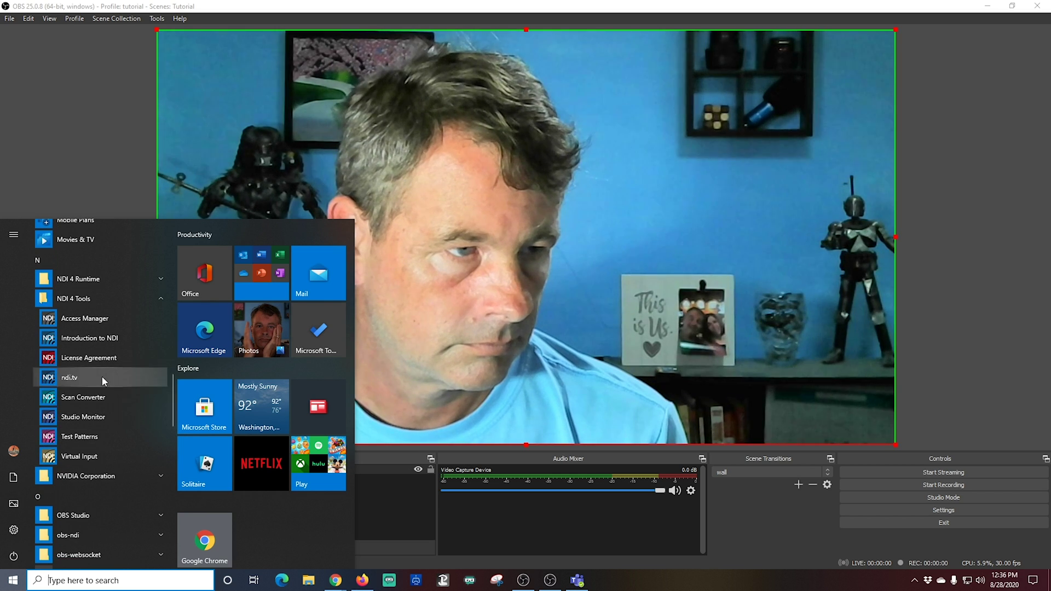
left_click(113, 456)
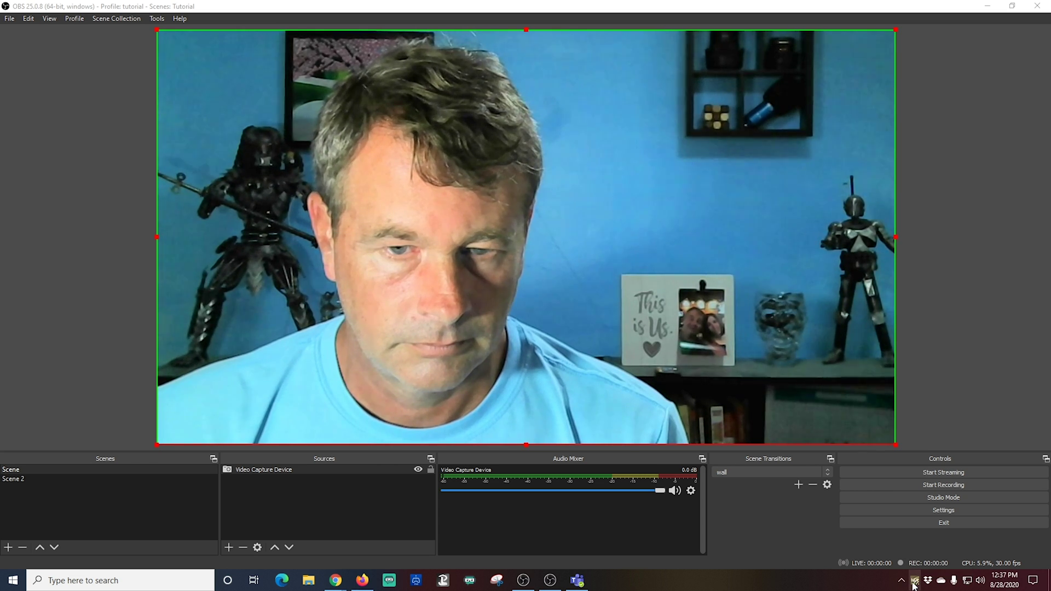
right_click(914, 582)
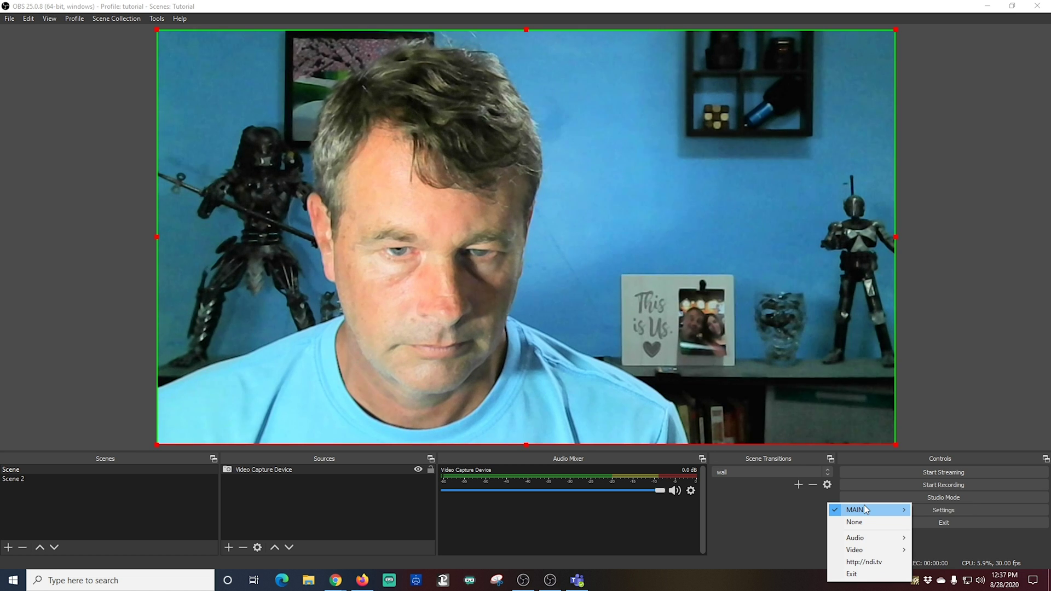
mouse_move(865, 509)
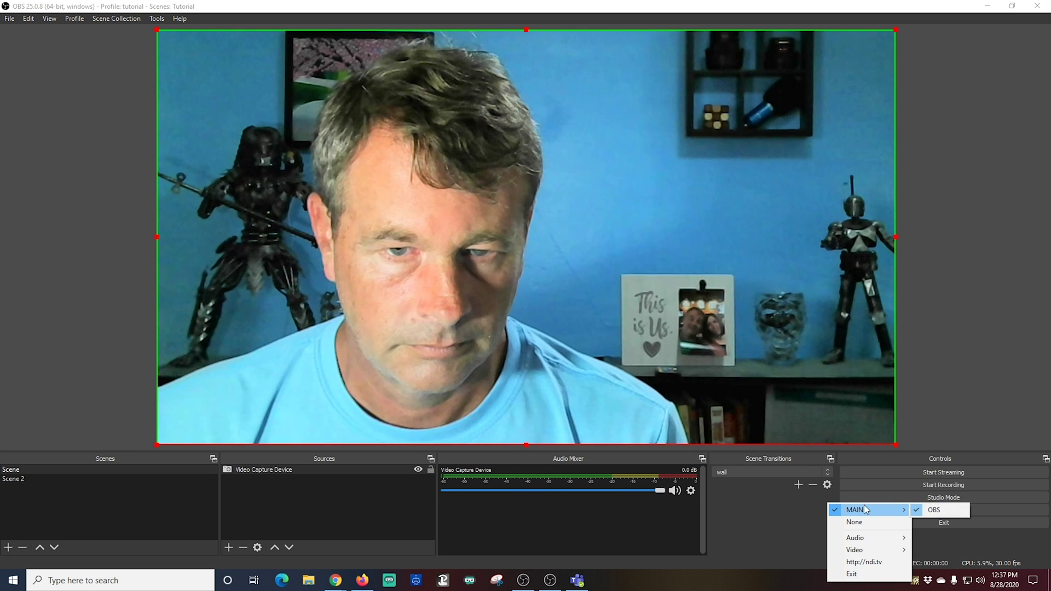
left_click(940, 510)
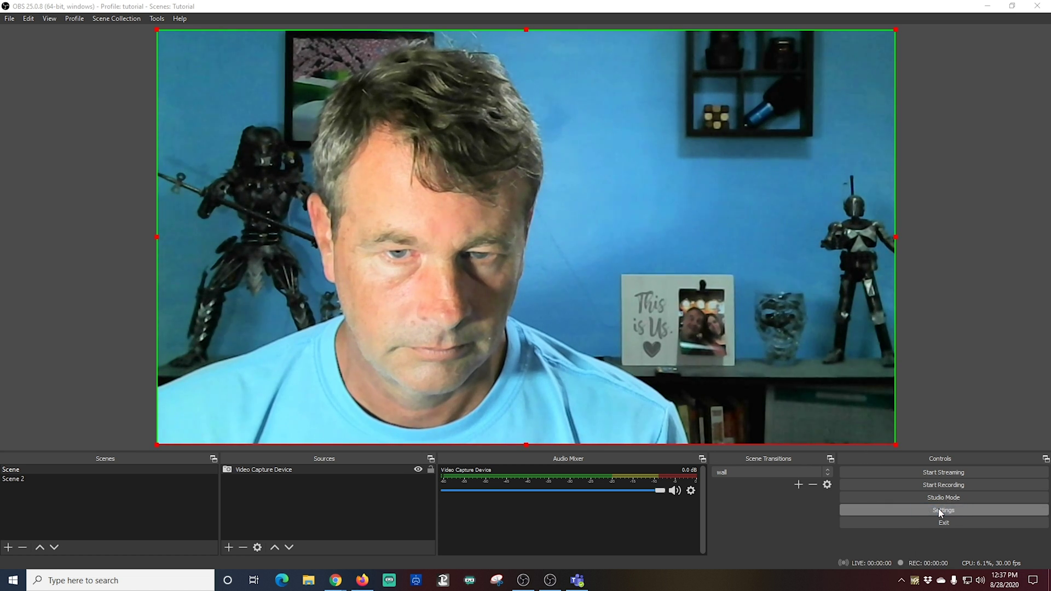
right_click(915, 581)
mouse_move(880, 508)
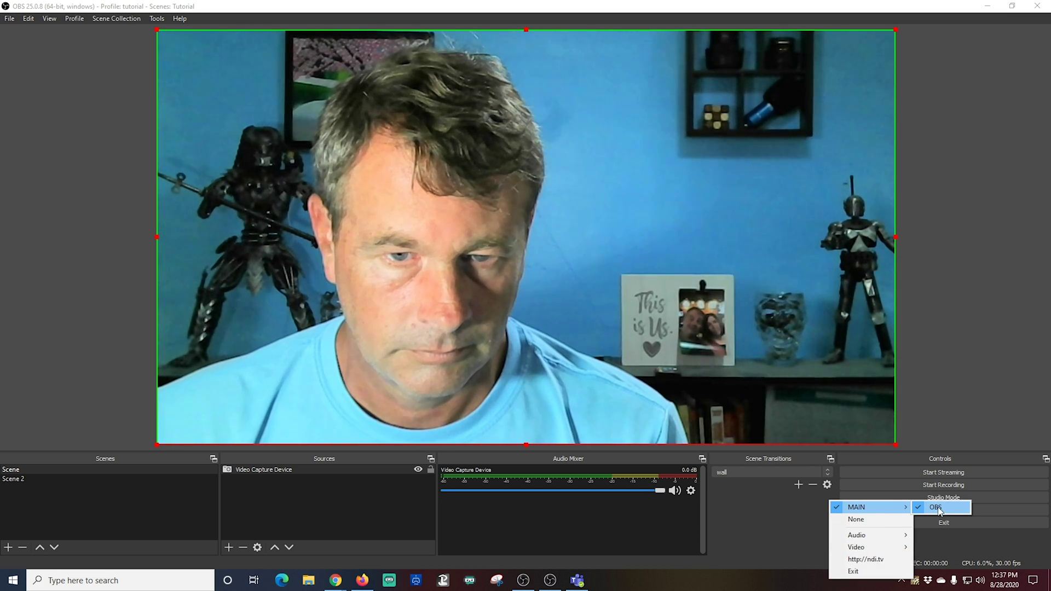
mouse_move(878, 540)
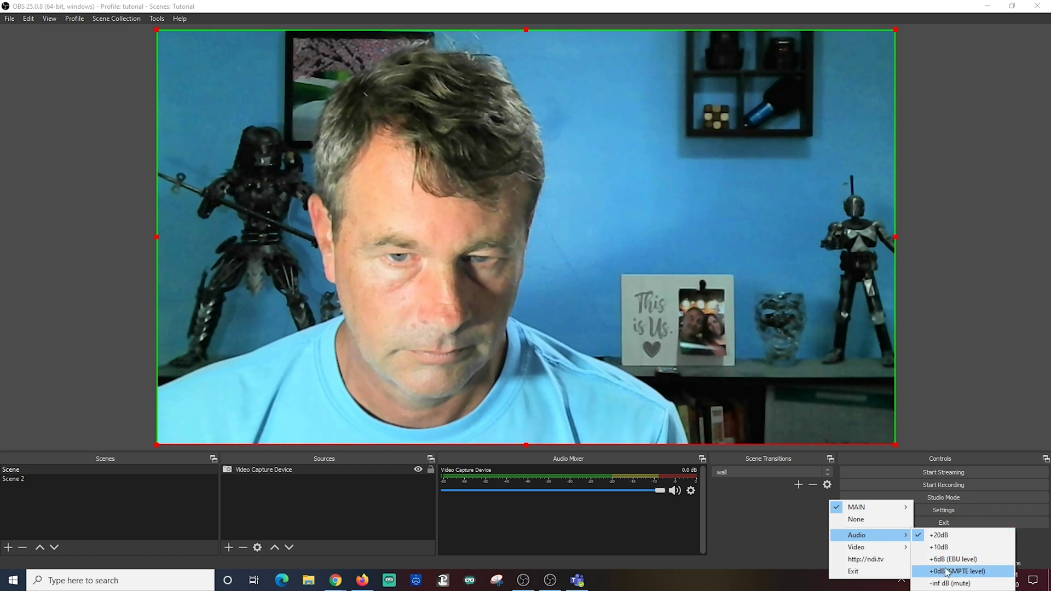
left_click(803, 578)
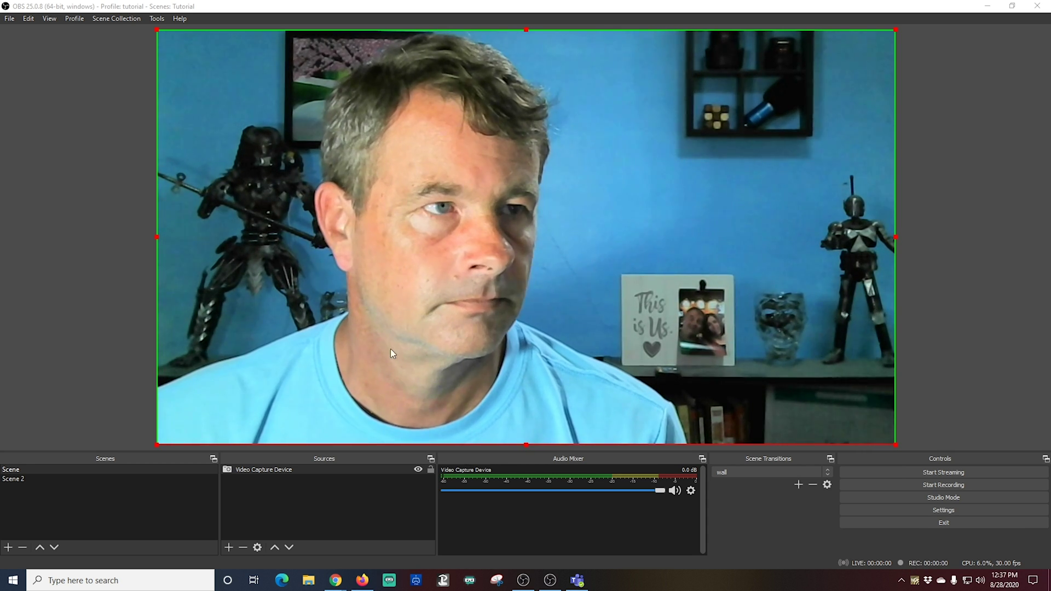
- Start an instant Teams meeting and open its device settings
left_click(578, 580)
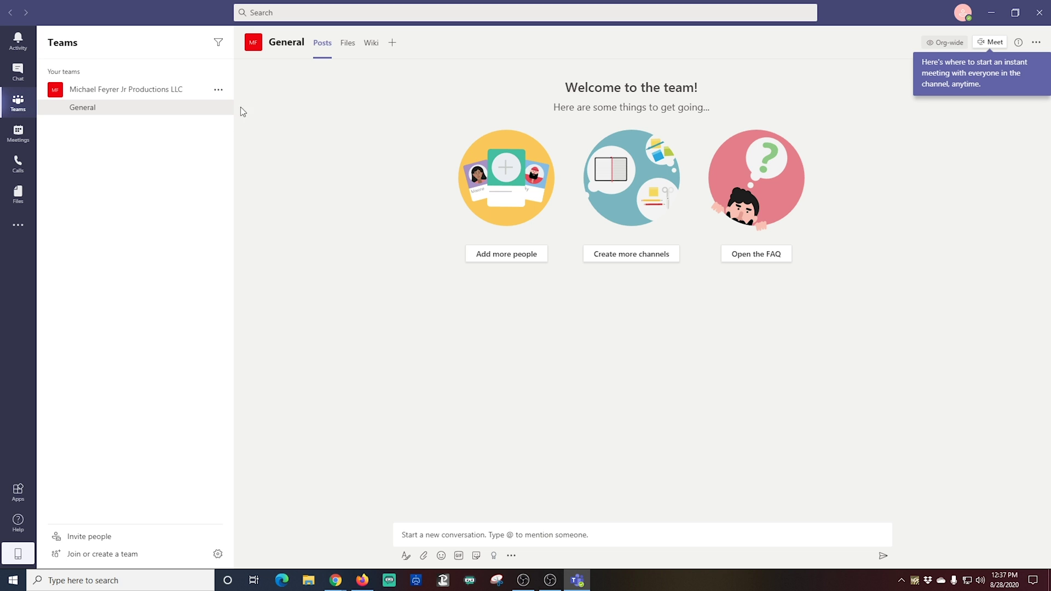
left_click(19, 136)
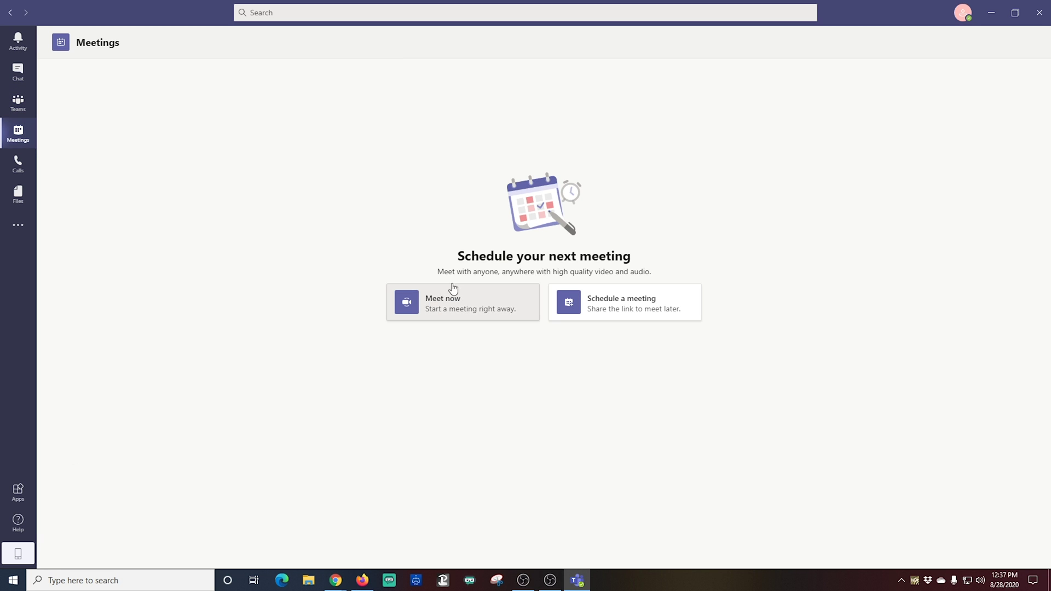
left_click(476, 304)
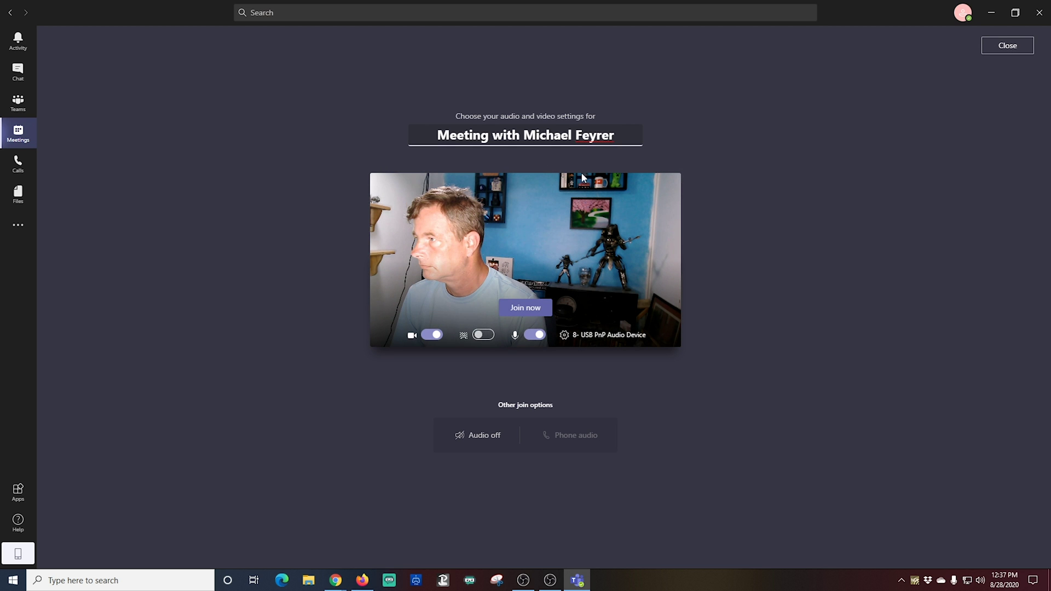
left_click(564, 336)
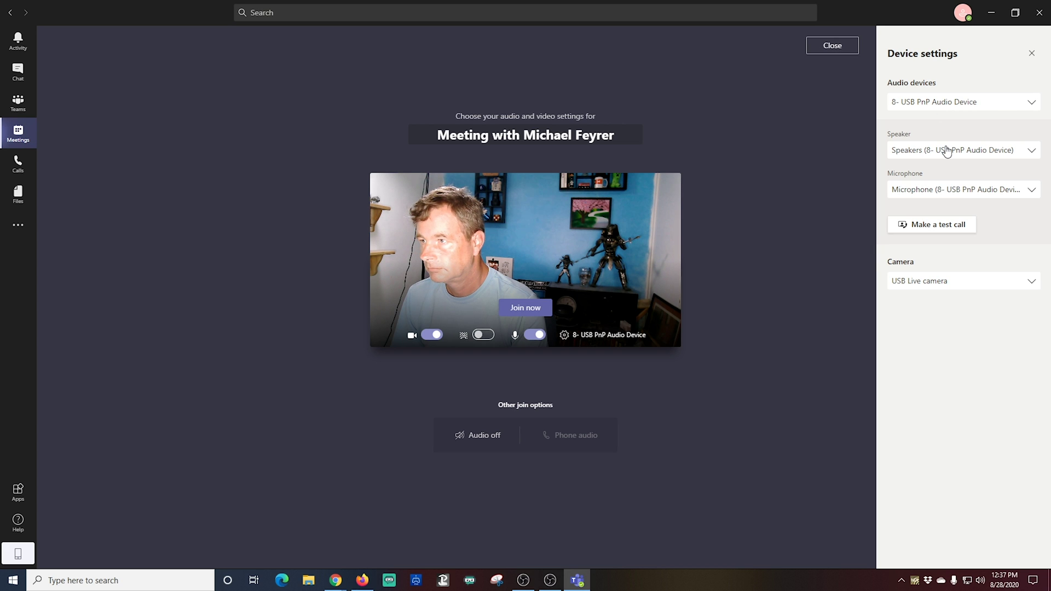
- Set microphone to Line (NewTek NDI Audio), speaker to Headphones, camera to NewTek NDI Video
left_click(959, 196)
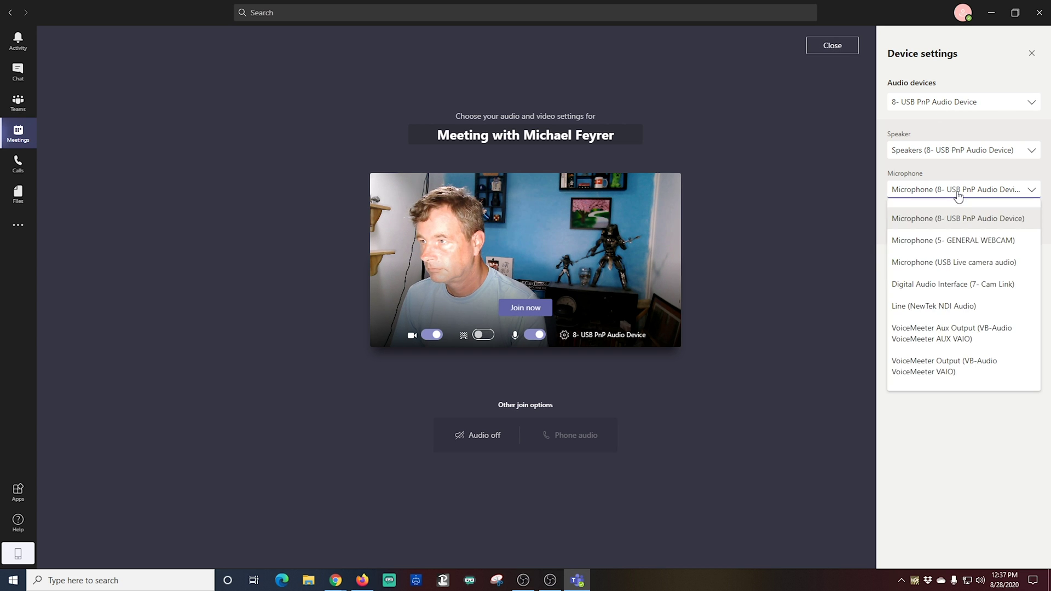
left_click(925, 310)
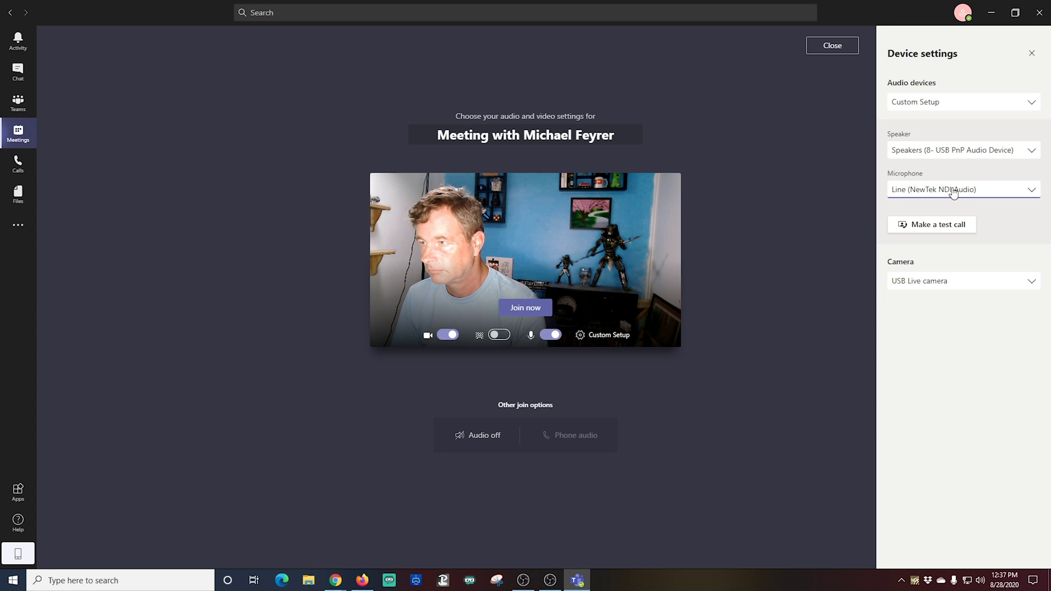
left_click(967, 156)
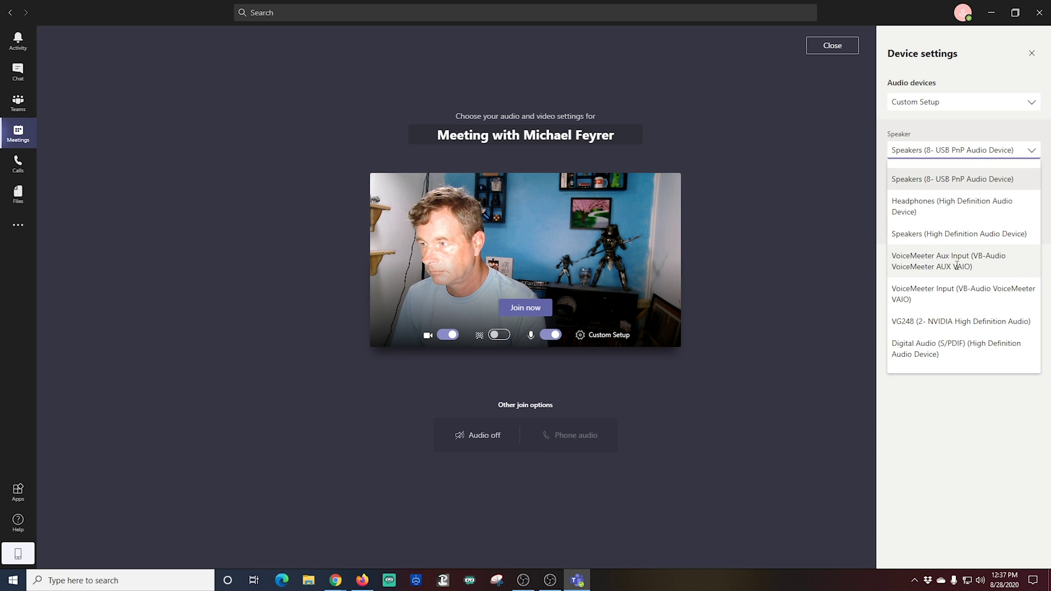
left_click(951, 206)
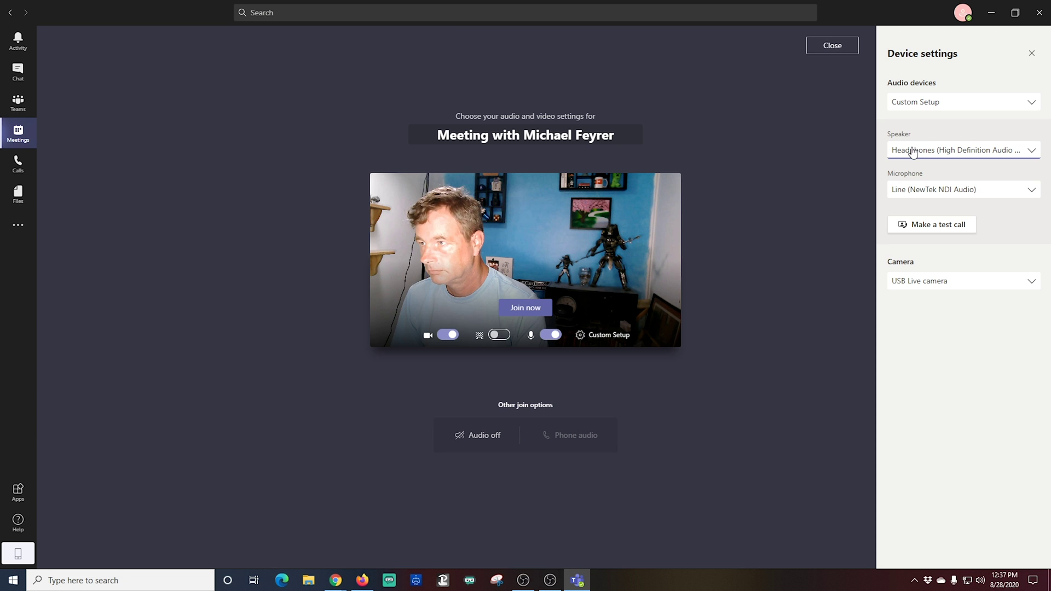
left_click(966, 282)
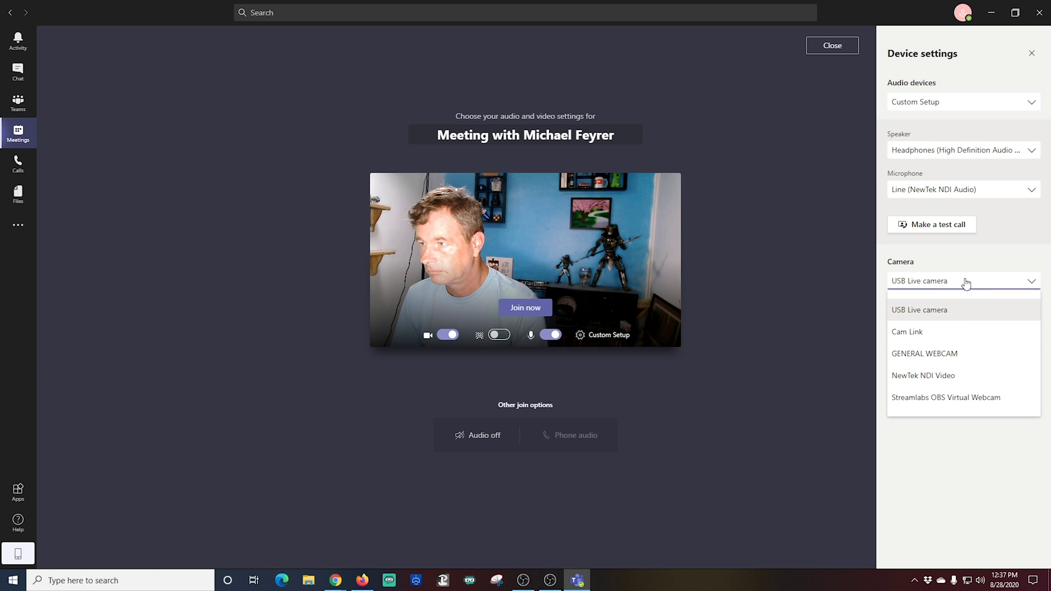
left_click(931, 374)
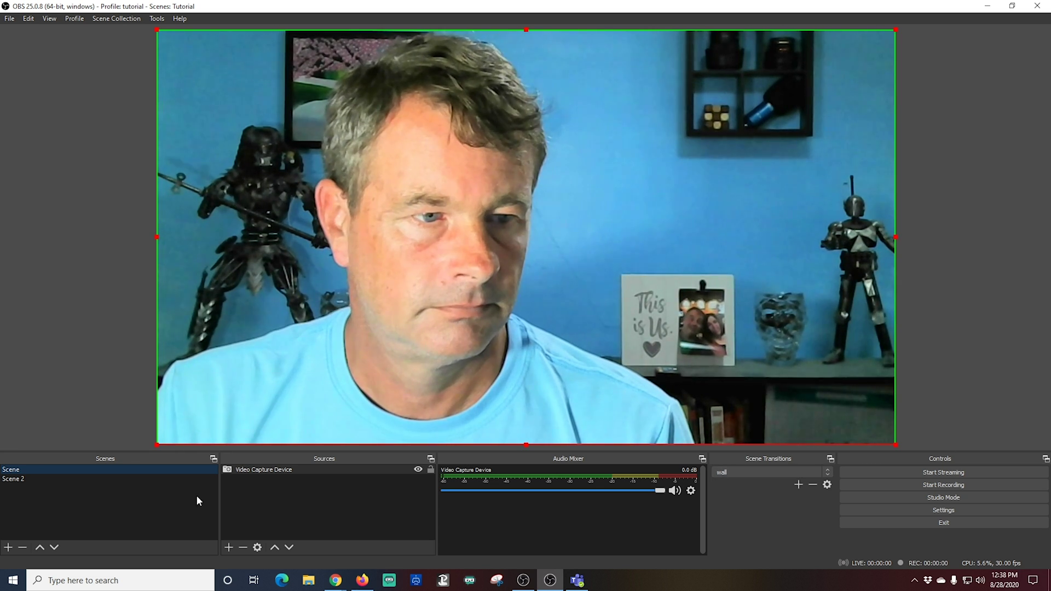
- Add the existing Video Capture Device webcam to Scene 2 as a small upper-corner inset over the street video
left_click(31, 479)
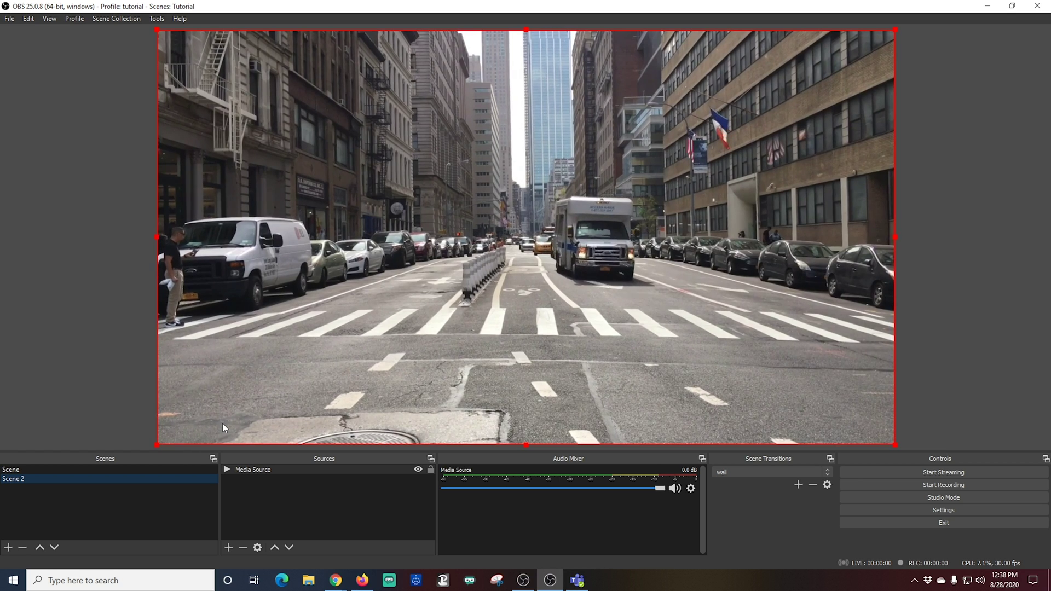
left_click(228, 547)
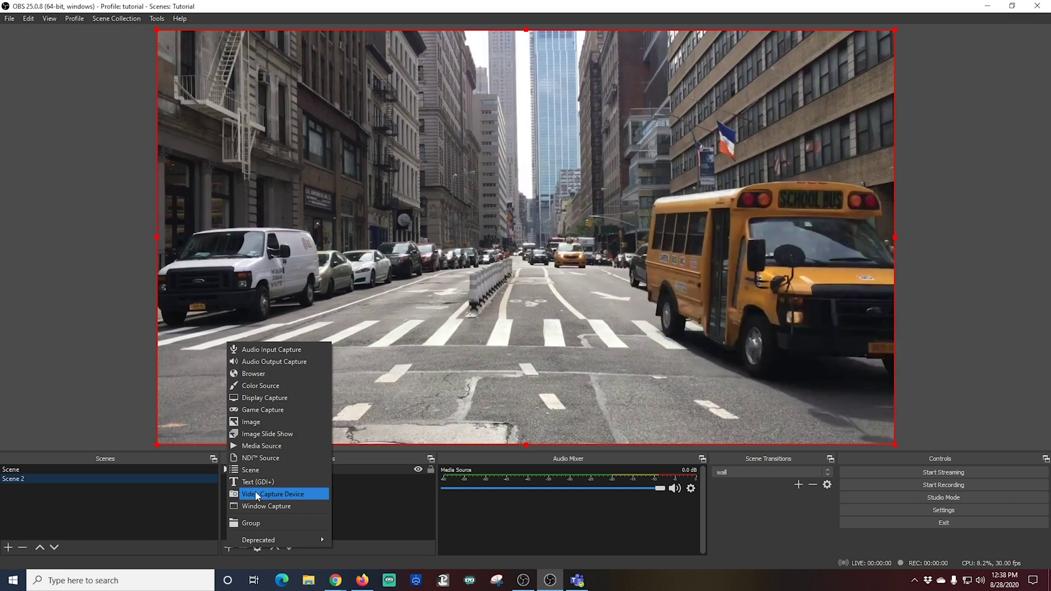
left_click(255, 494)
left_click(439, 243)
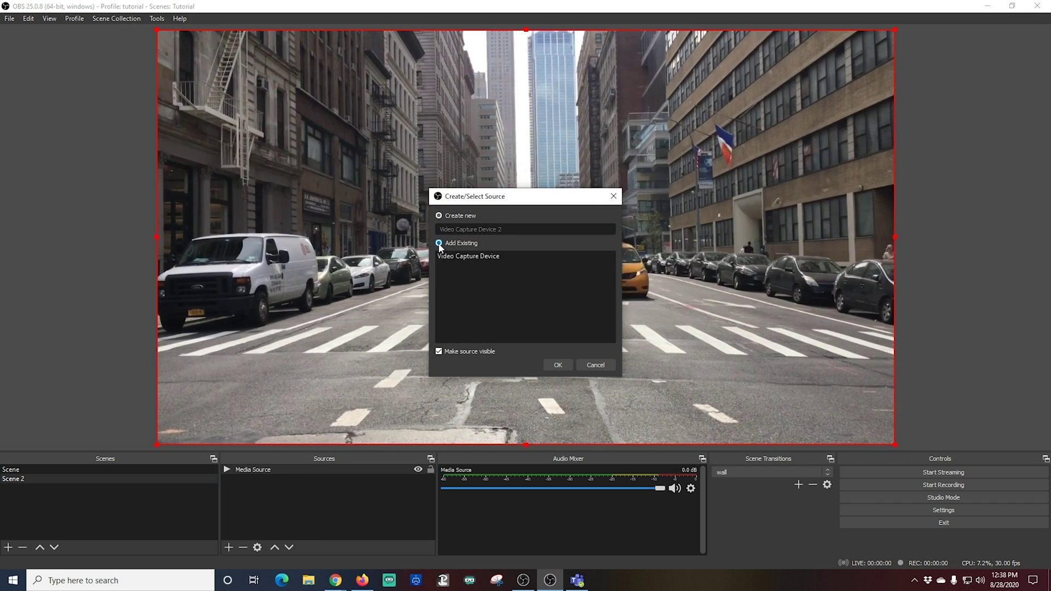
left_click(446, 258)
left_click(554, 365)
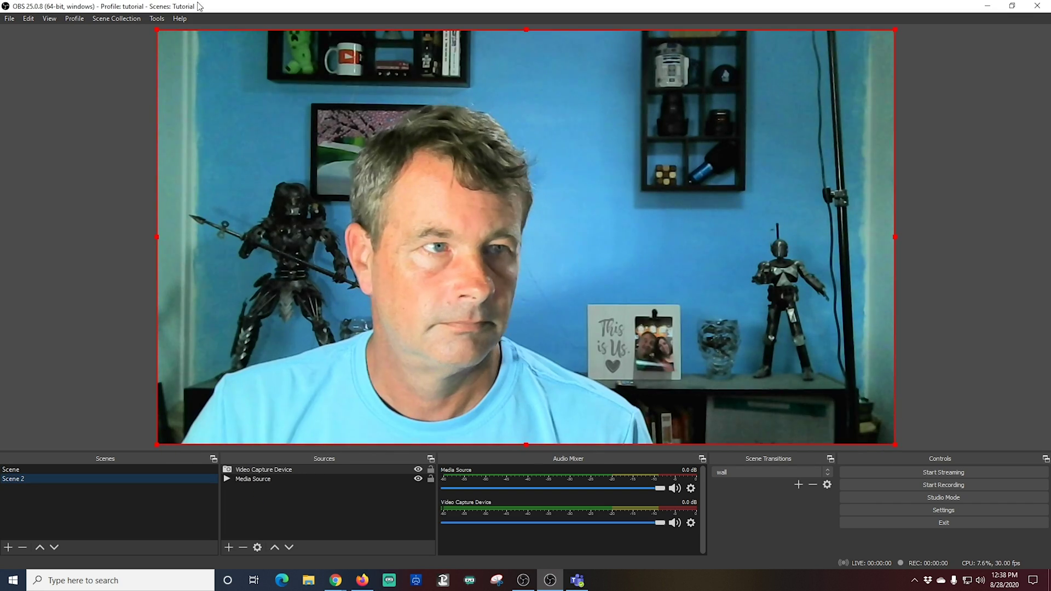
left_click_drag(509, 30, 290, 335)
left_click_drag(338, 411, 827, 113)
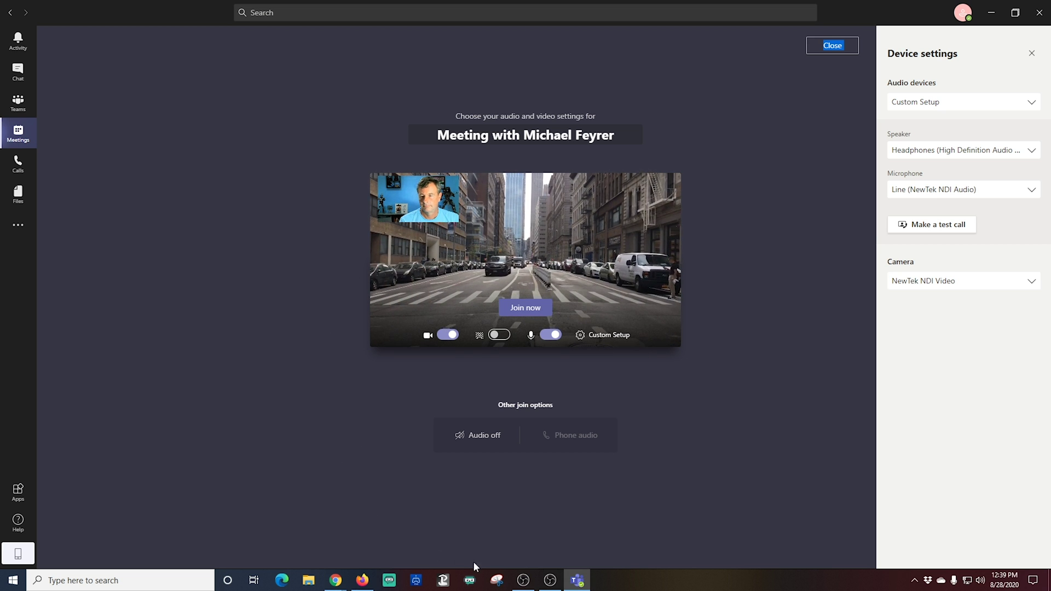
- Join the Teams meeting, allow Teams through the firewall, and dismiss the Invite people panel
left_click(550, 580)
left_click(578, 581)
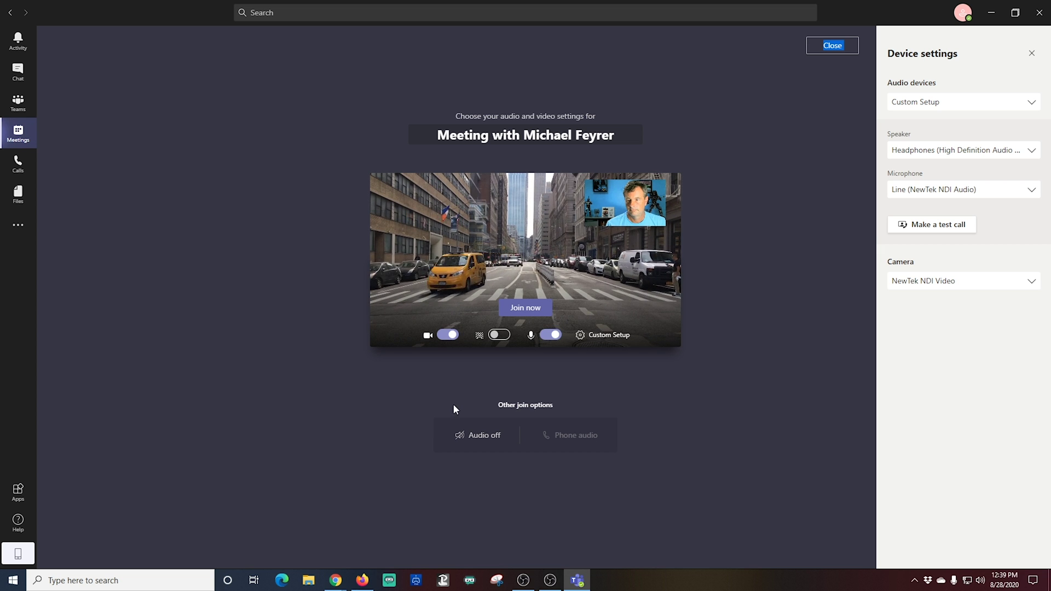
left_click(530, 307)
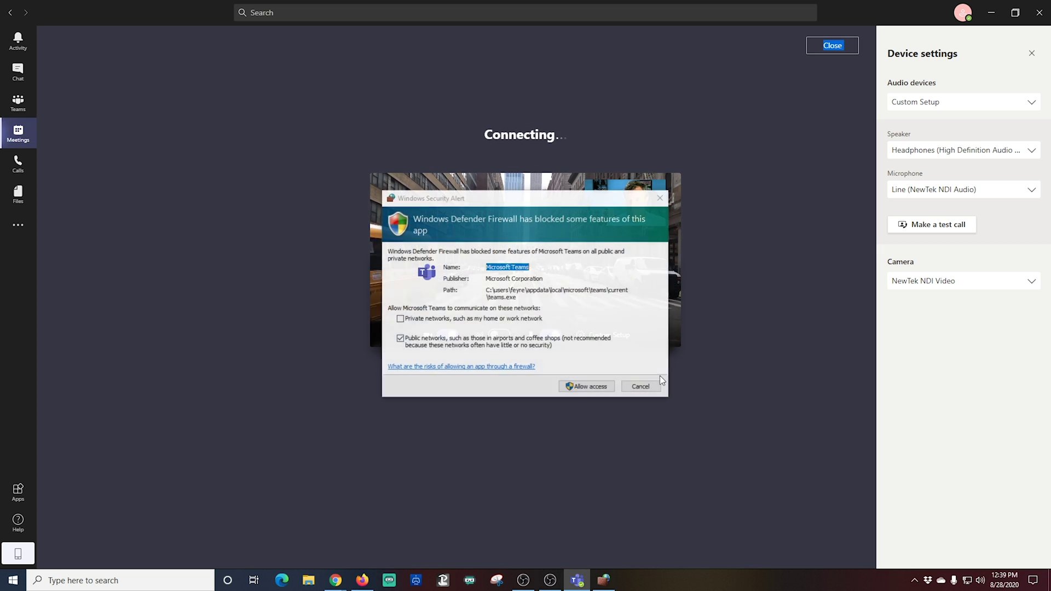
left_click(587, 387)
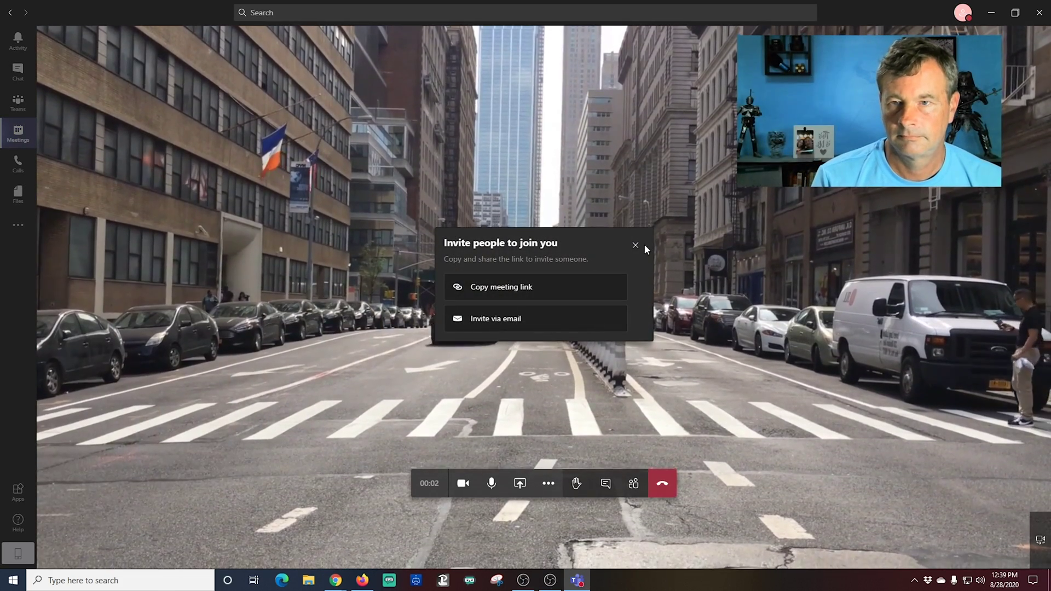
left_click(635, 245)
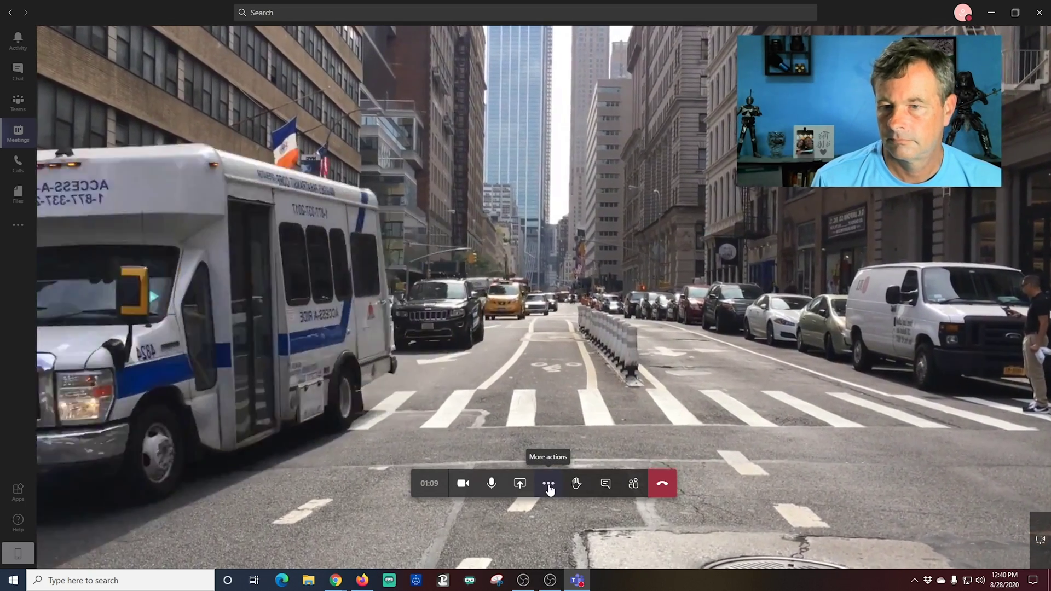
left_click(548, 488)
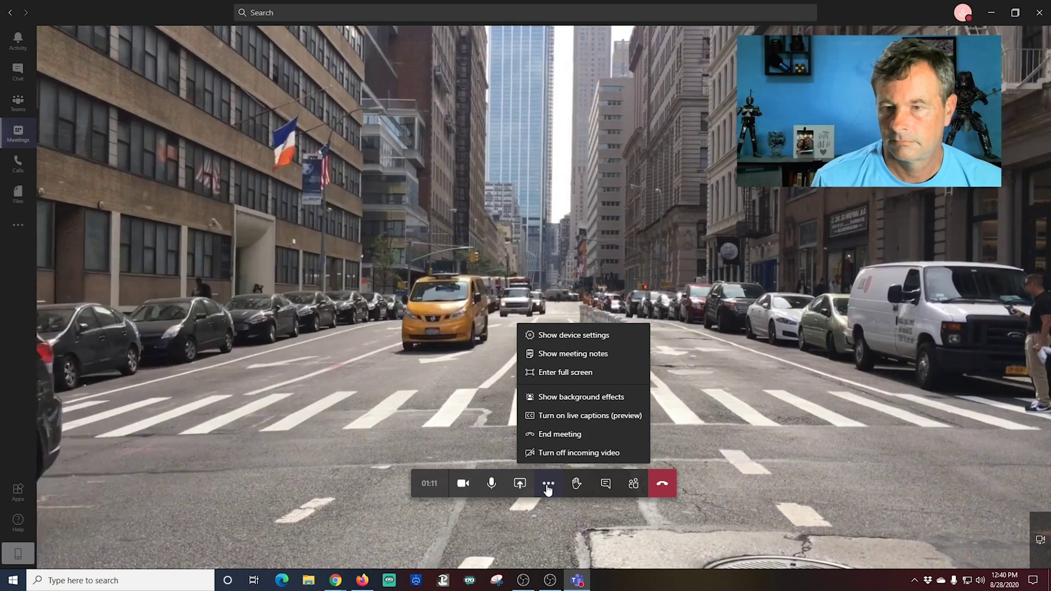
- In Teams device settings, keep NewTek NDI Video as the camera and check the microphone list
left_click(547, 335)
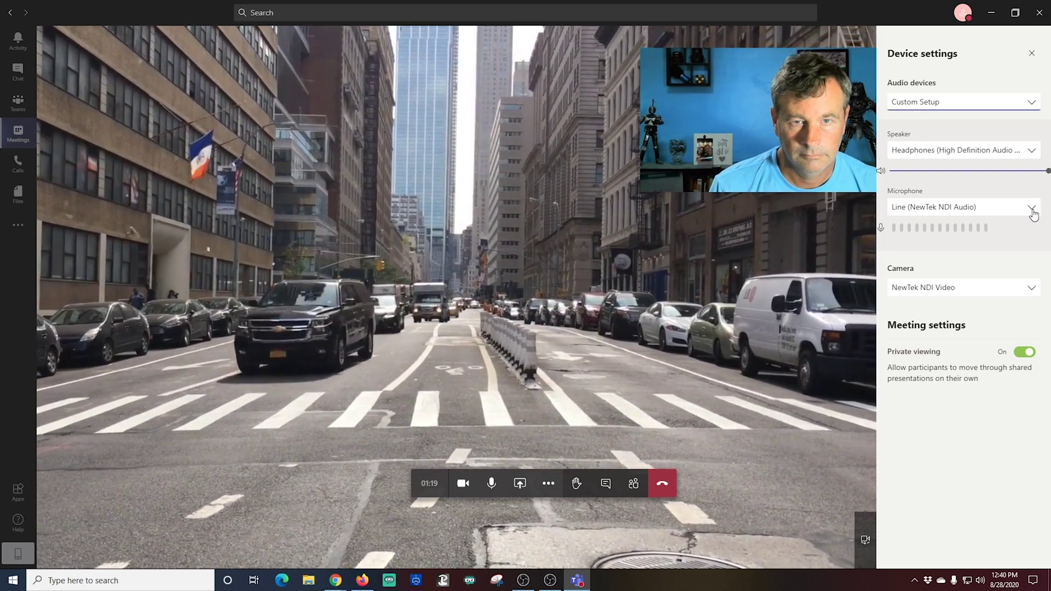
left_click(1032, 290)
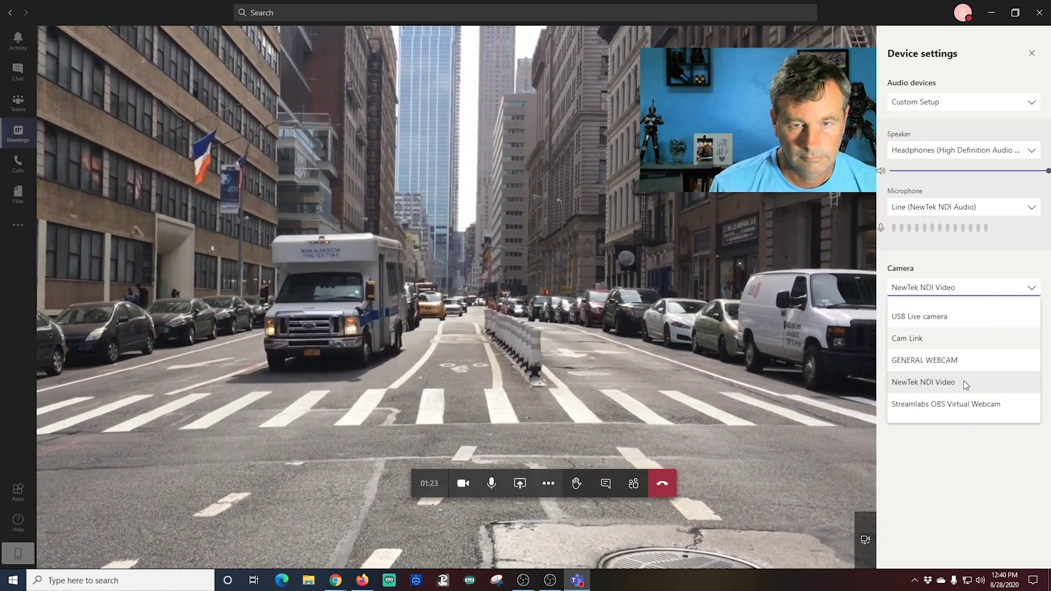
left_click(1047, 377)
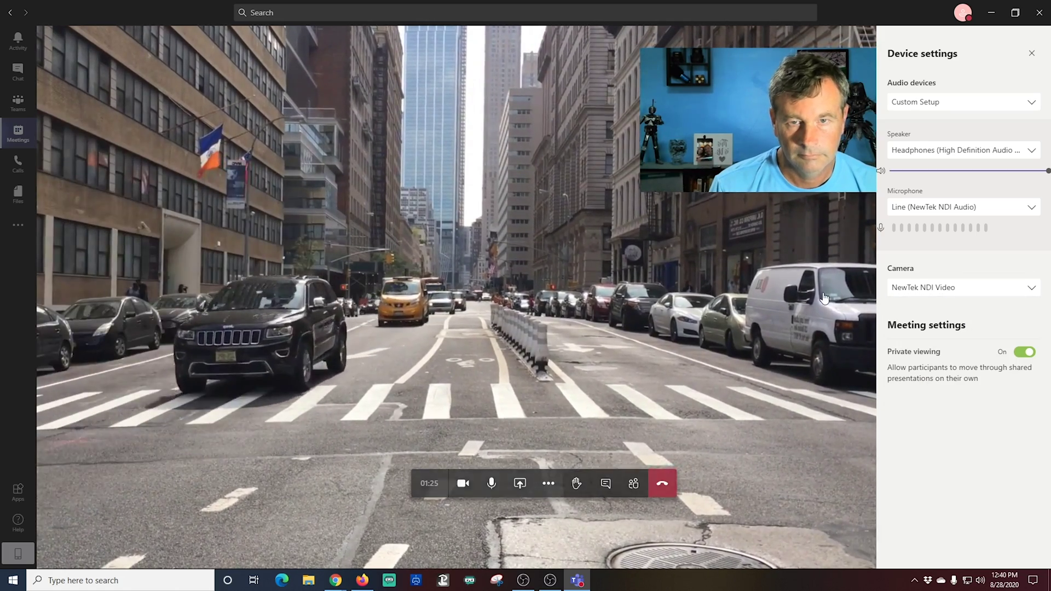
left_click(1031, 208)
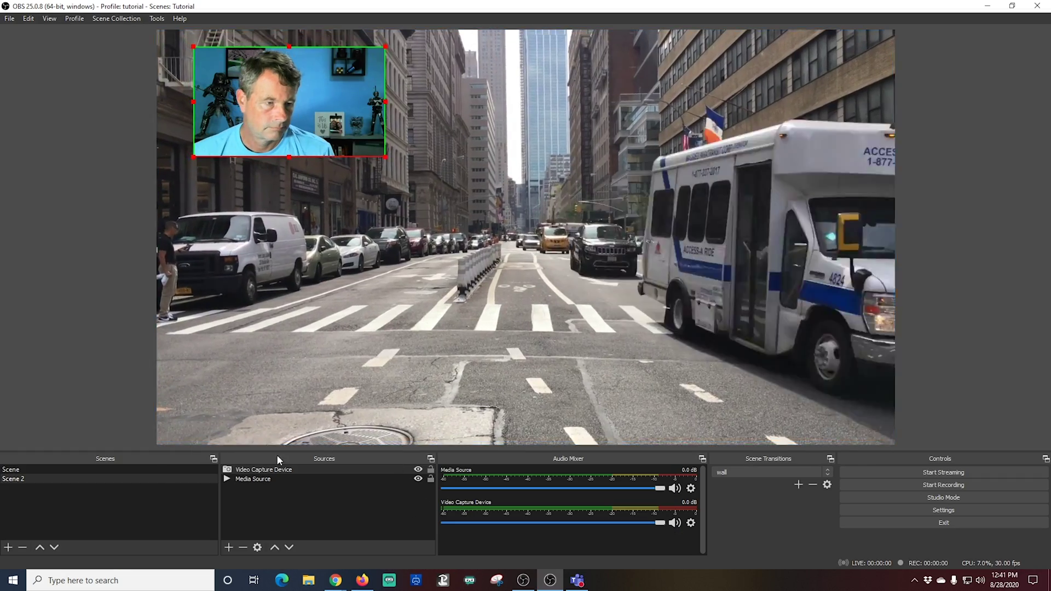
- Set the webcam source's audio device to Digital Audio Interface (7- Cam Link), then return to Teams
left_click(292, 469)
double_click(292, 469)
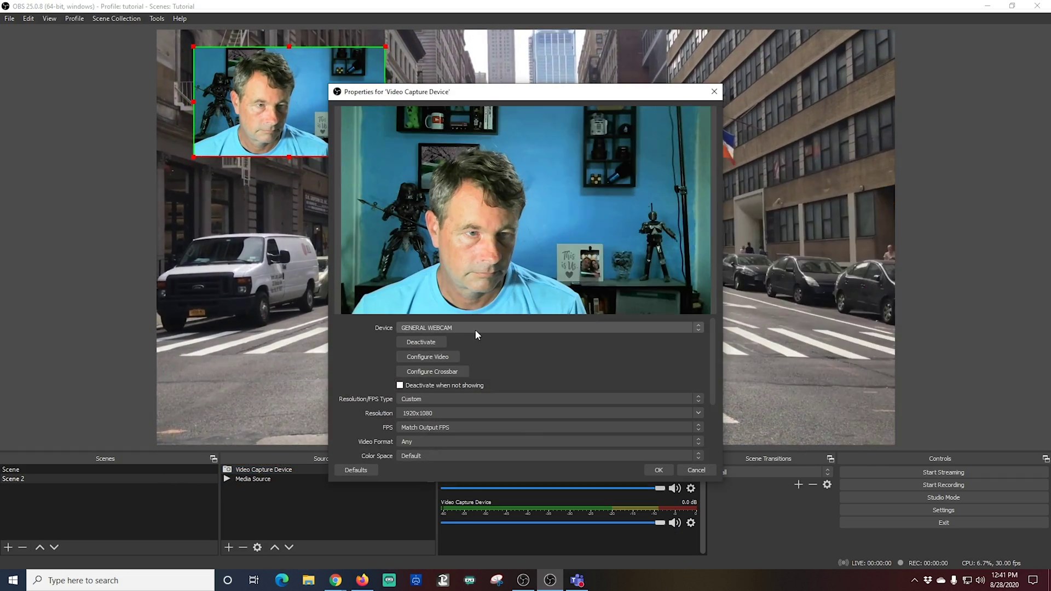
scroll(682, 379, "down", 3)
left_click(626, 451)
left_click(477, 517)
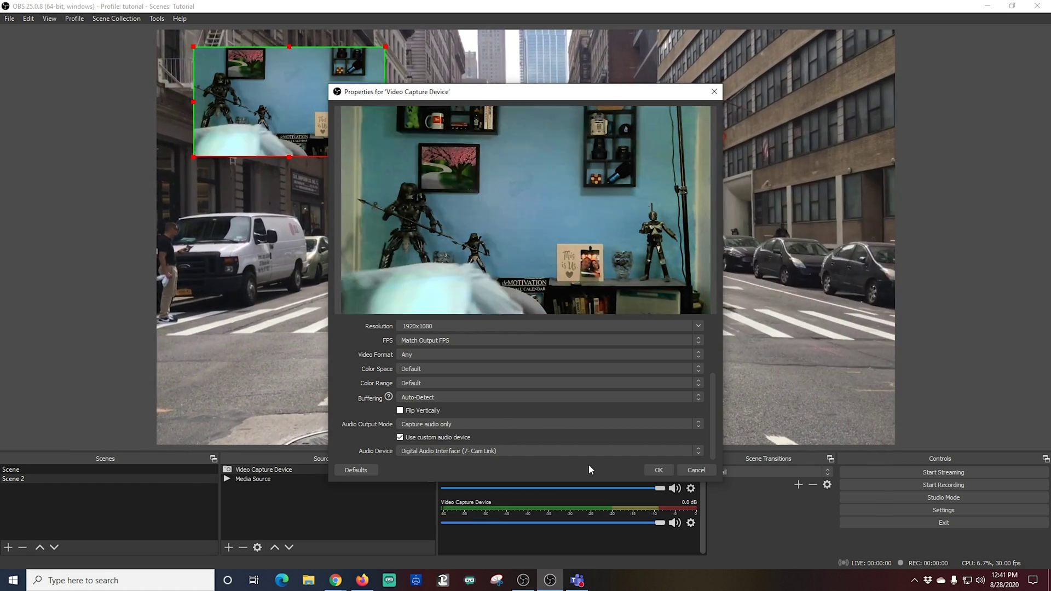
left_click(659, 470)
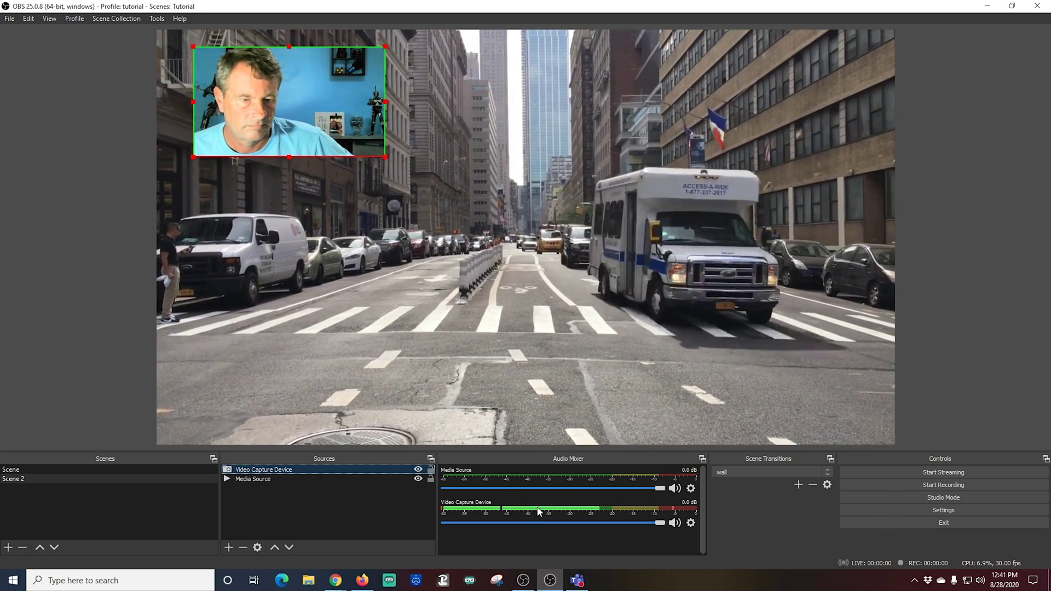
left_click(578, 581)
mouse_move(844, 245)
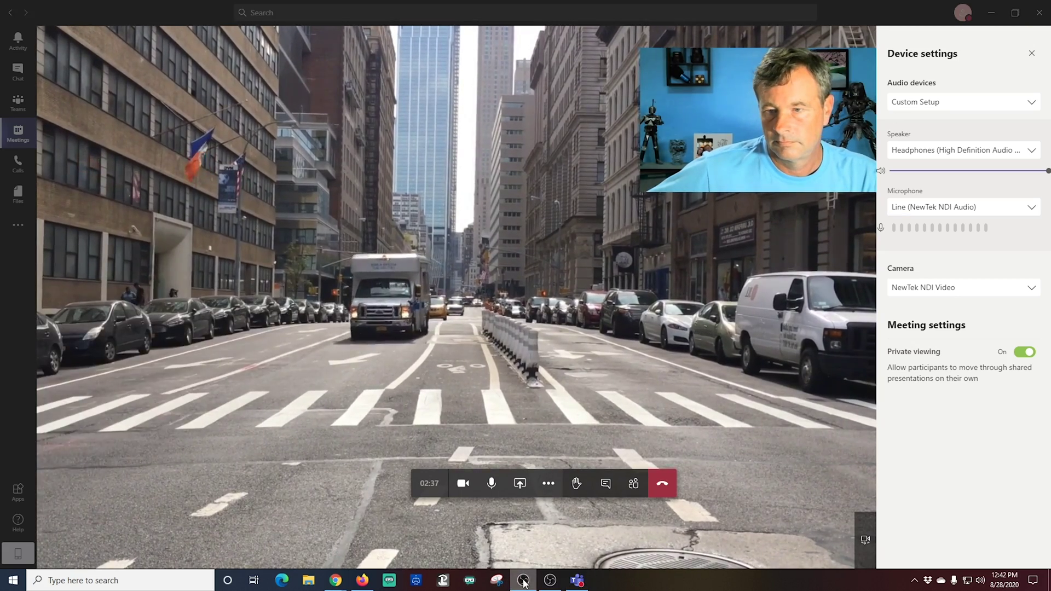
- Bring OBS Studio back to the front after viewing the Teams call
left_click(550, 579)
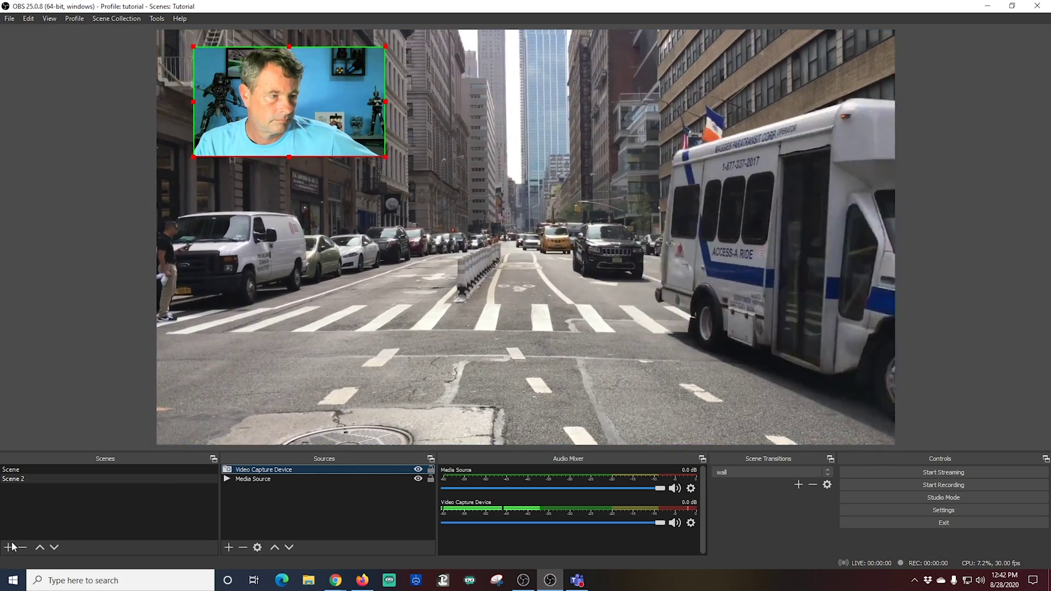
- Create Scene 3 with a Window Capture of the chrome.exe obs-ndi GitHub release page
left_click(8, 547)
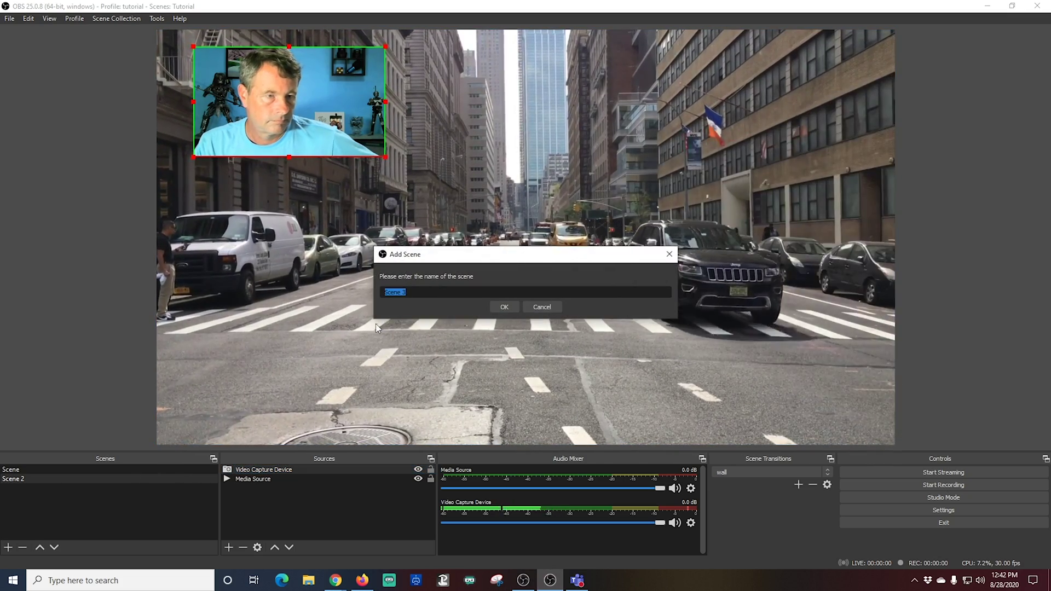
left_click(504, 306)
left_click(228, 547)
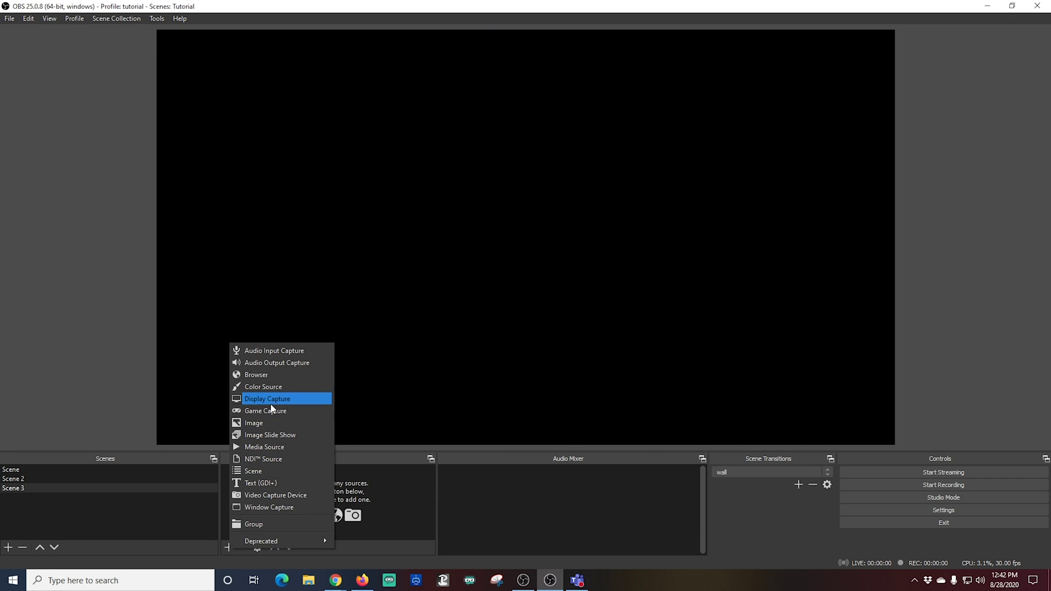
left_click(268, 507)
left_click(558, 365)
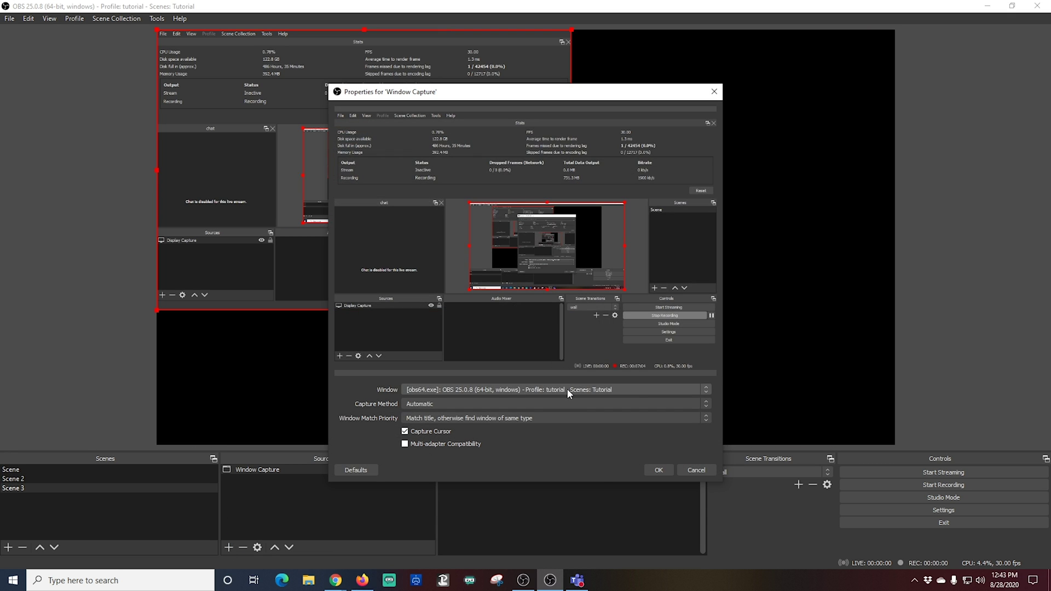
left_click(569, 390)
left_click(501, 406)
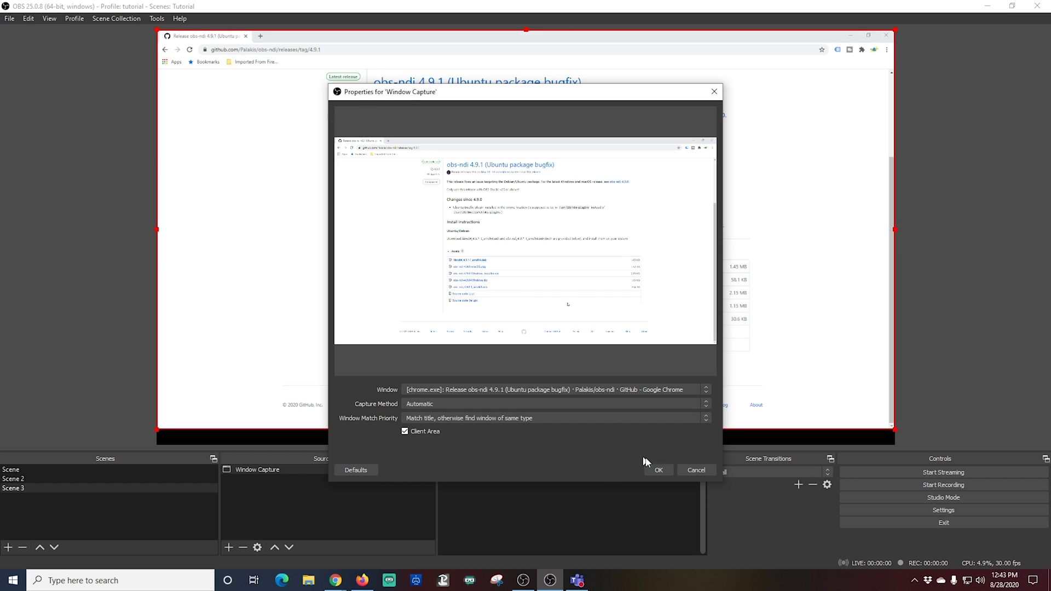
left_click(660, 471)
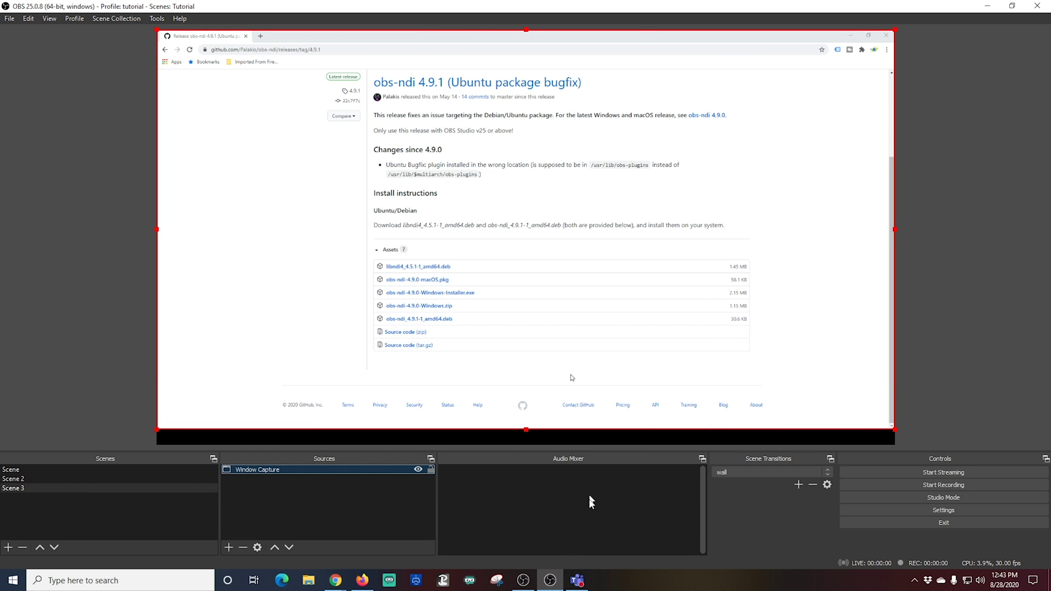
left_click(577, 580)
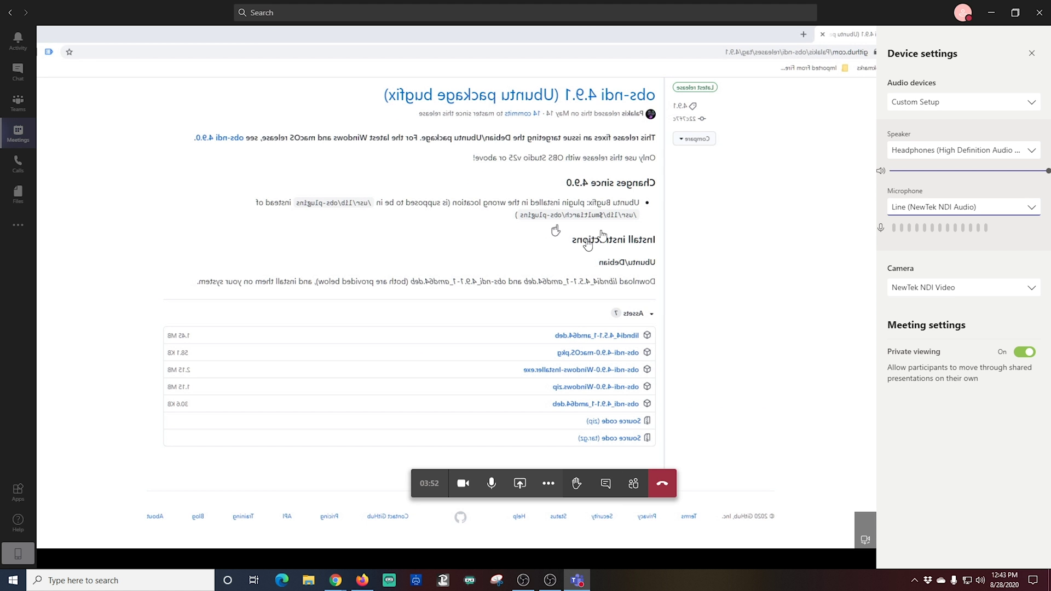
- Close the Teams Device settings panel so the captured obs-ndi GitHub page fills the call
left_click(1034, 53)
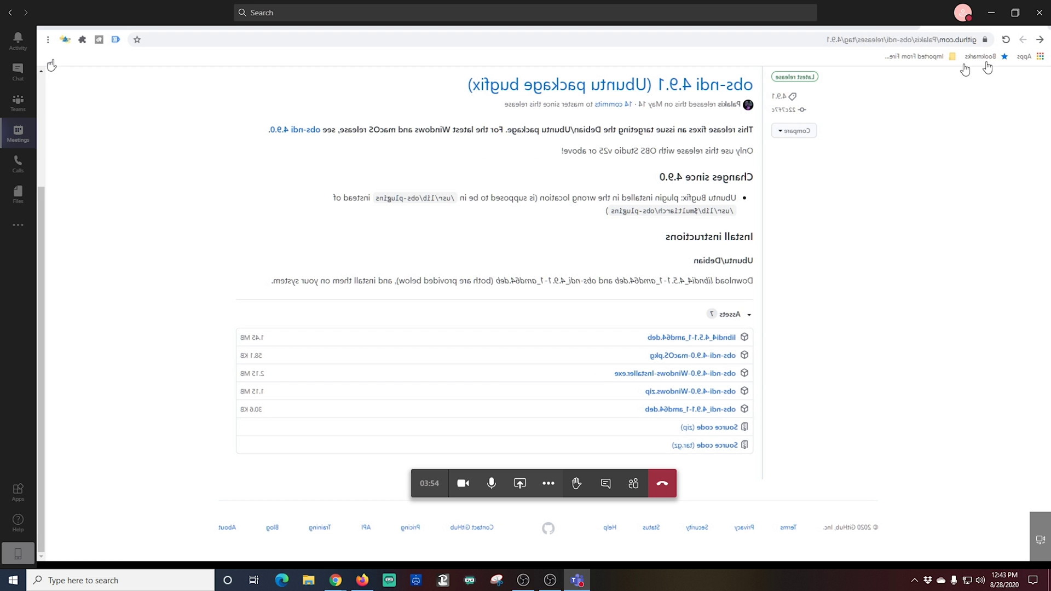